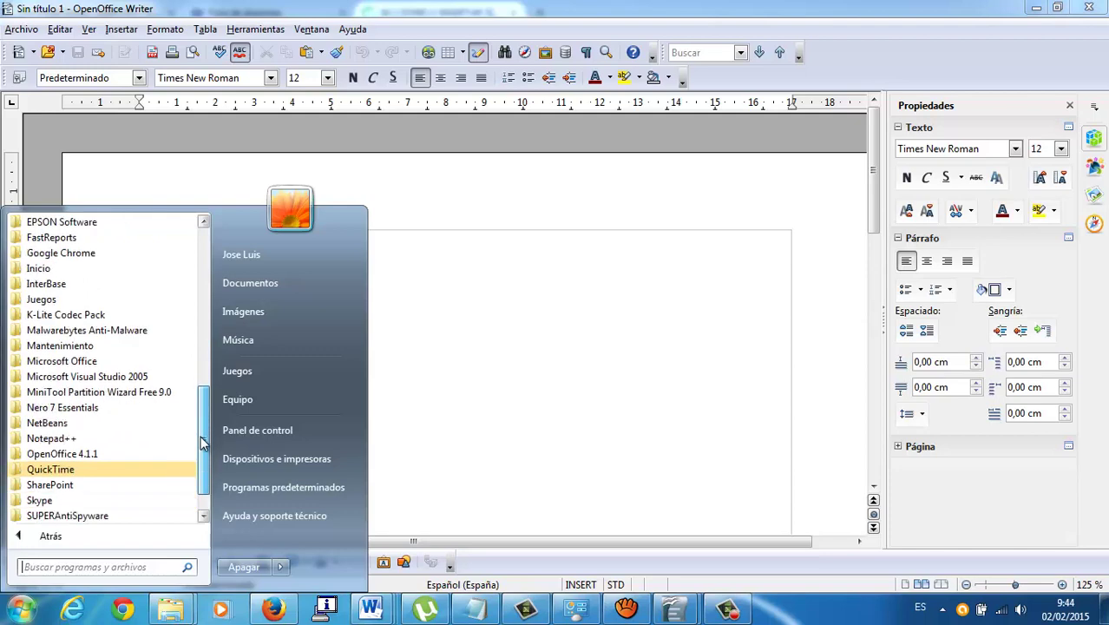
- Open OpenOffice Calc from the installed OpenOffice 4.1.1 programs and zoom the blank sheet in to 185 %
click(76, 407)
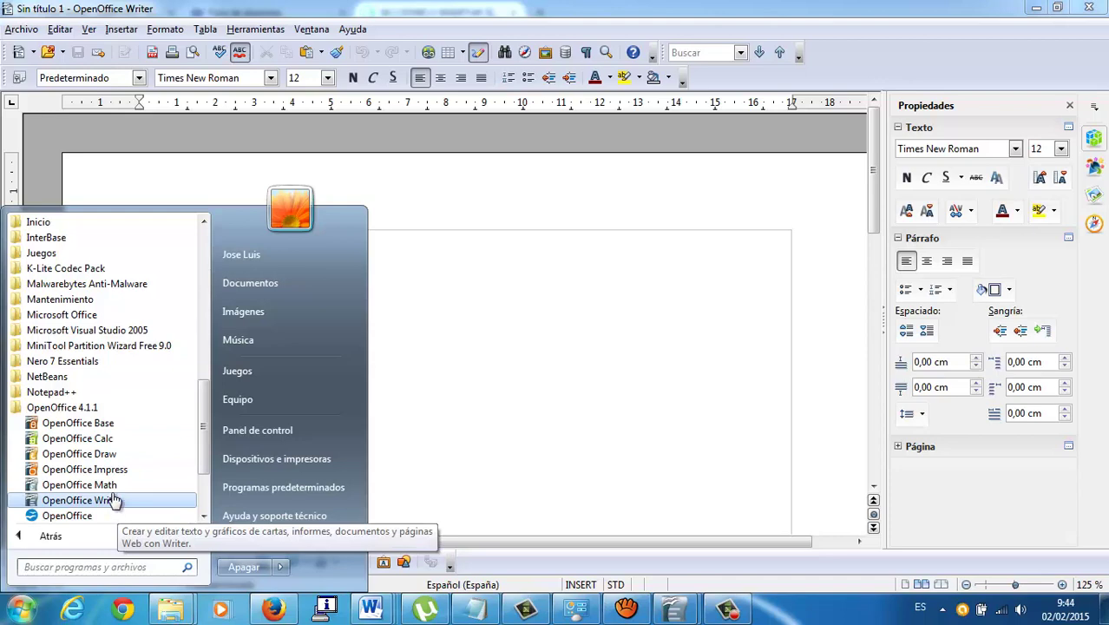
click(102, 438)
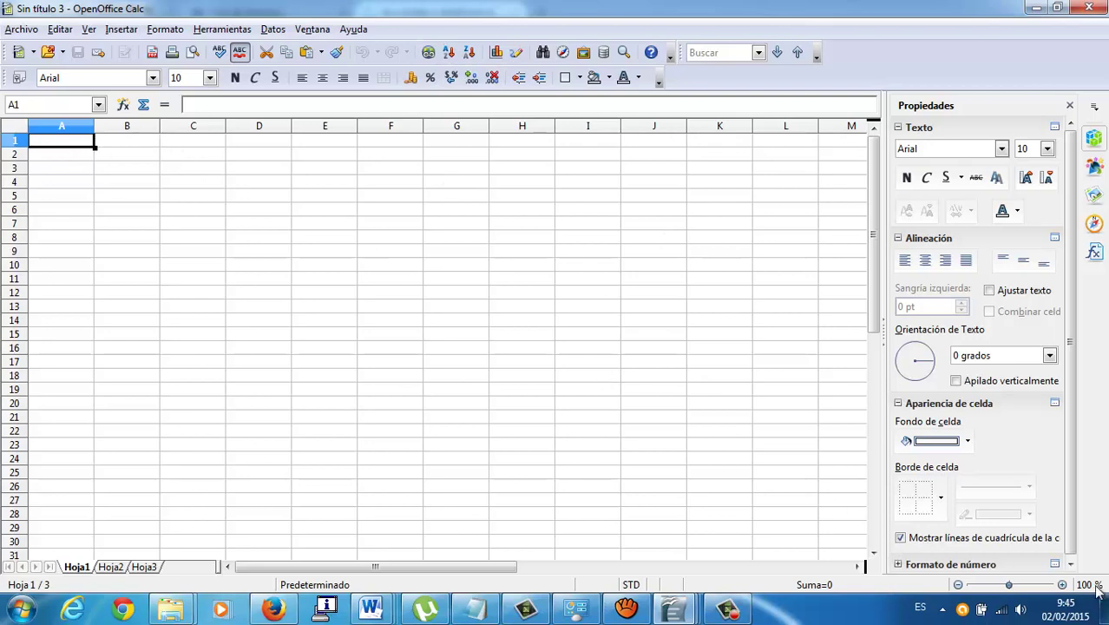
click(1062, 584)
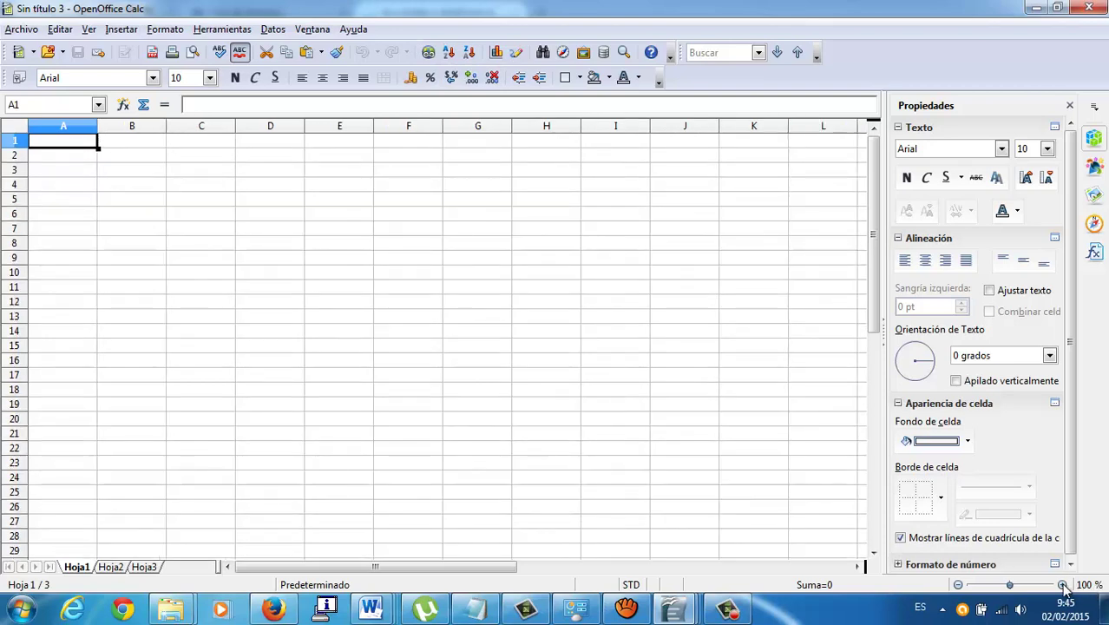
click(1062, 585)
click(1063, 585)
click(1063, 584)
click(1063, 585)
click(1062, 585)
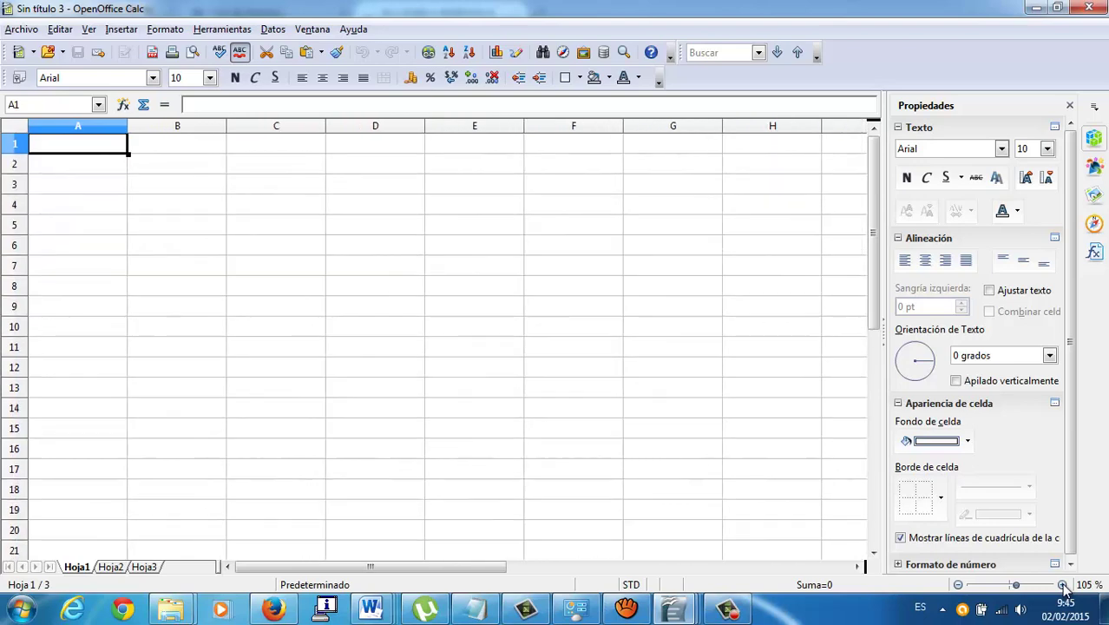
click(1063, 585)
click(1062, 584)
click(1063, 584)
click(1063, 585)
click(1062, 584)
click(1063, 585)
click(1063, 585)
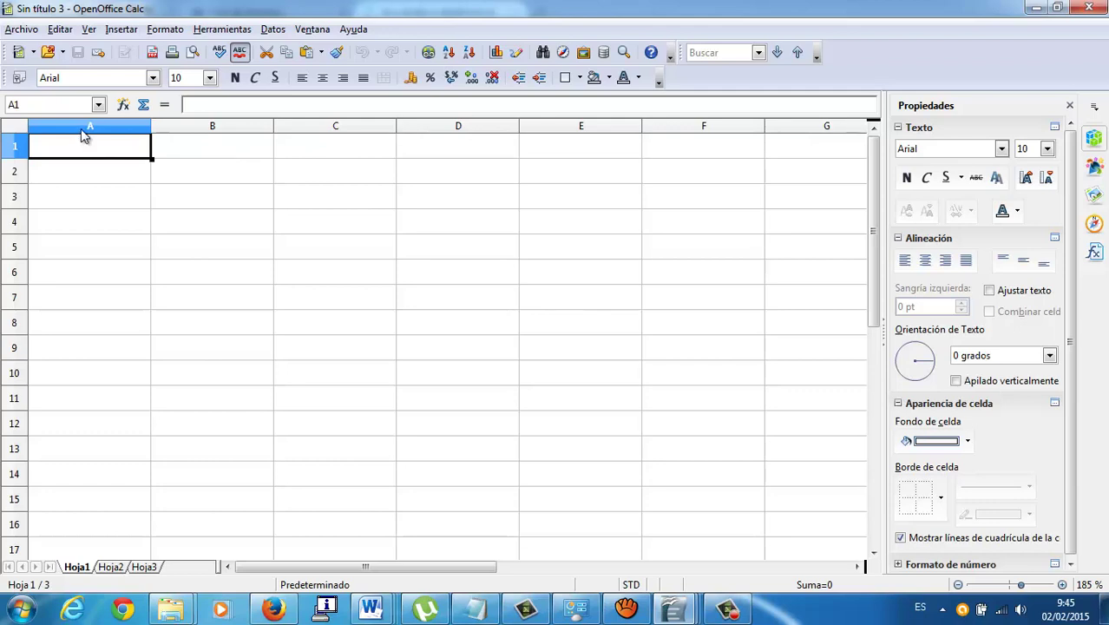
- Select cells B1, C1, D1, D3, C6, A7 and A1 one after another to examine how cells are referenced
click(200, 141)
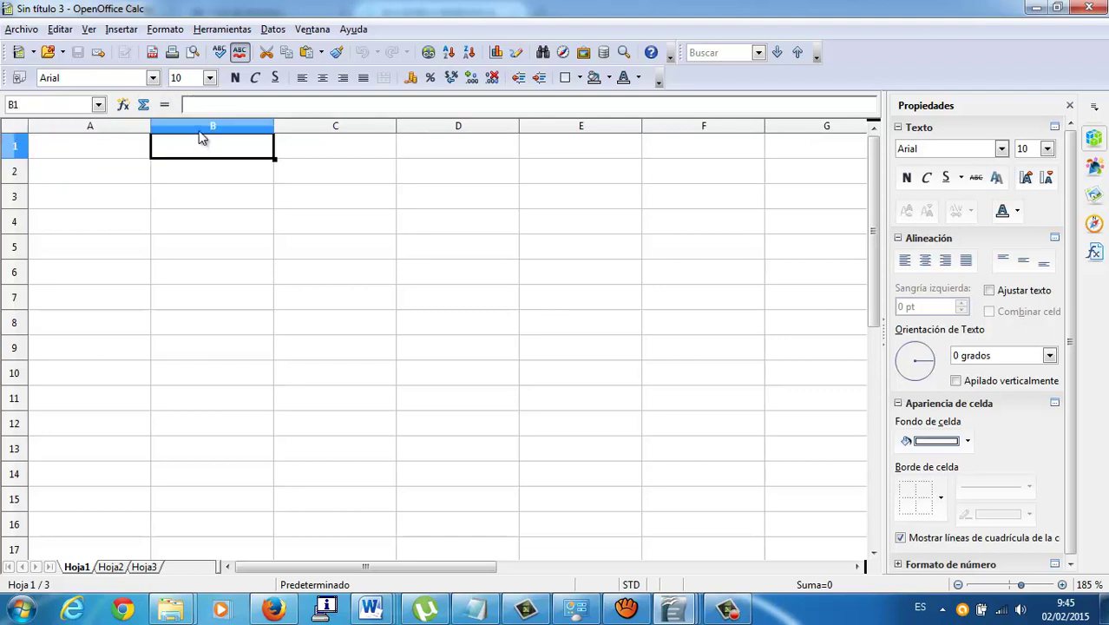
click(316, 148)
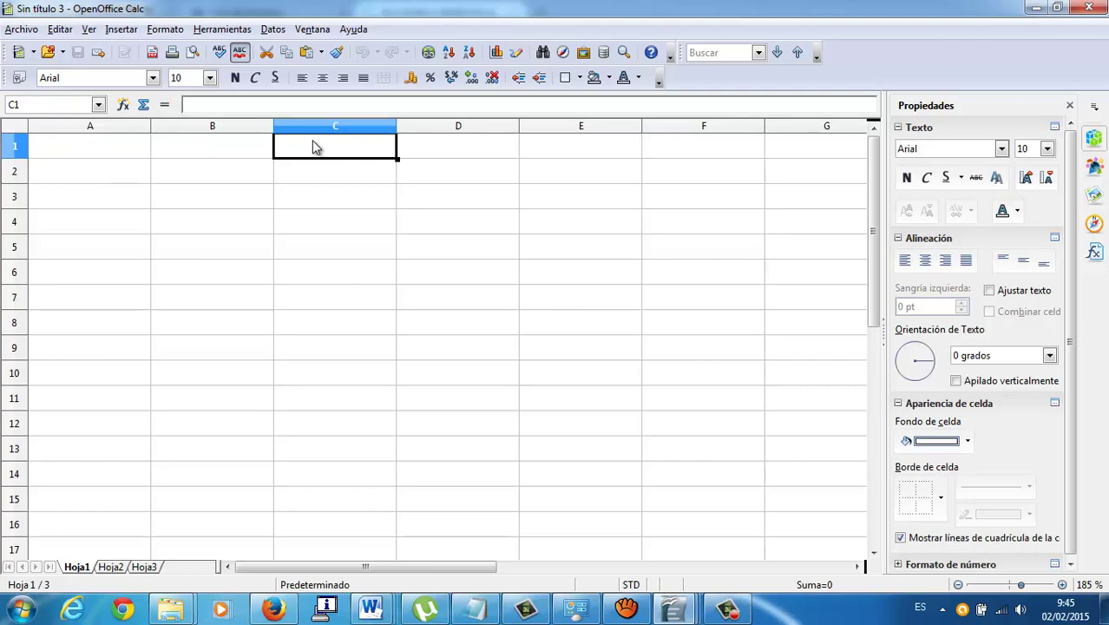
click(483, 147)
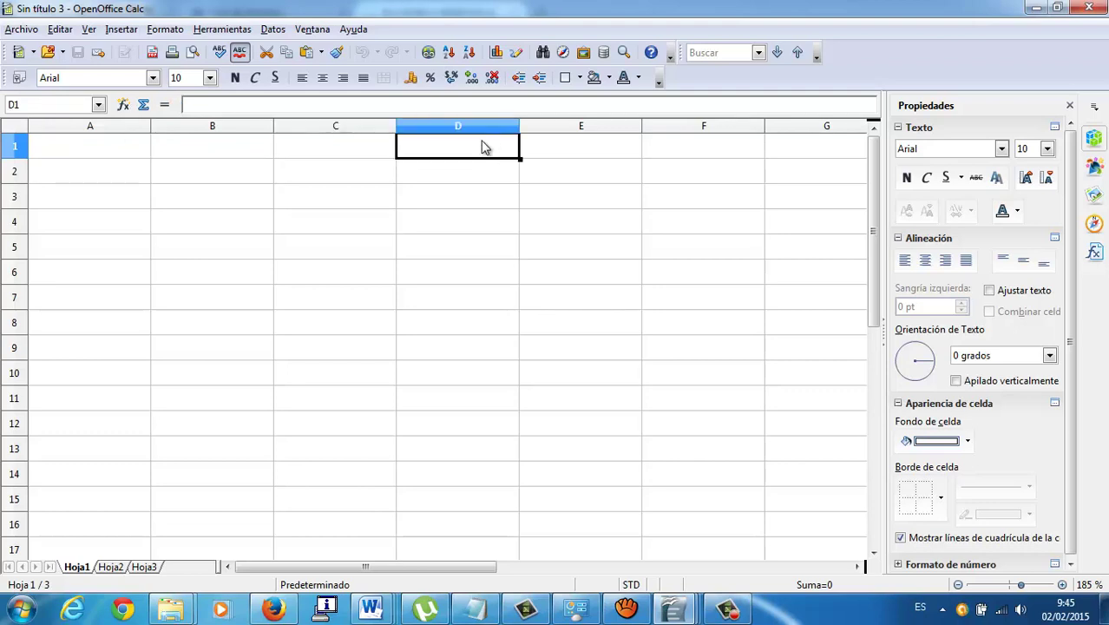
click(465, 207)
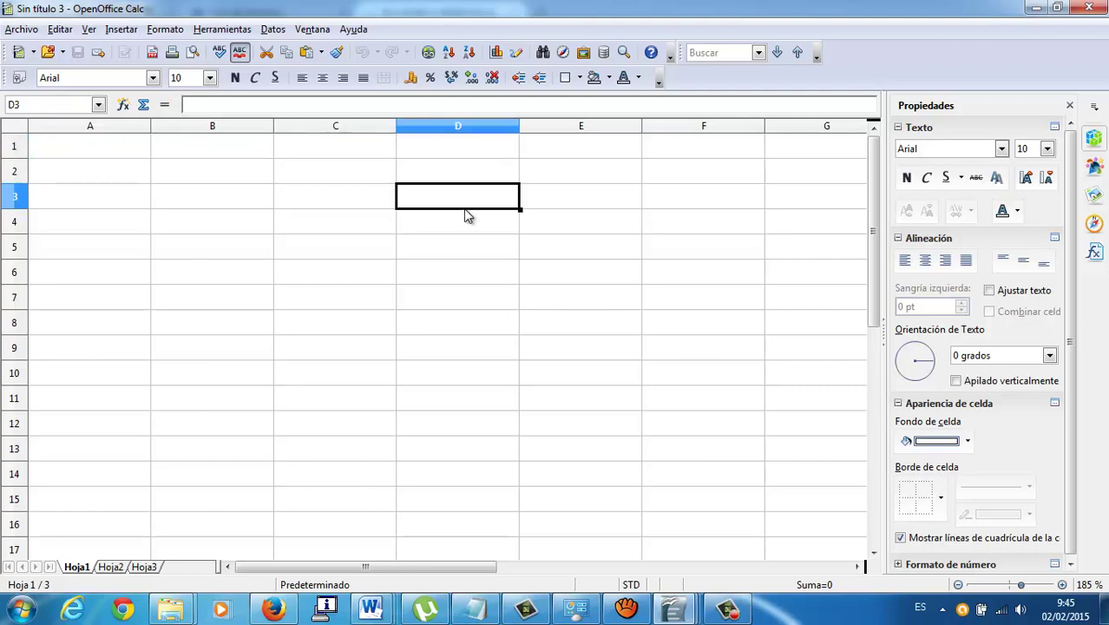
click(305, 269)
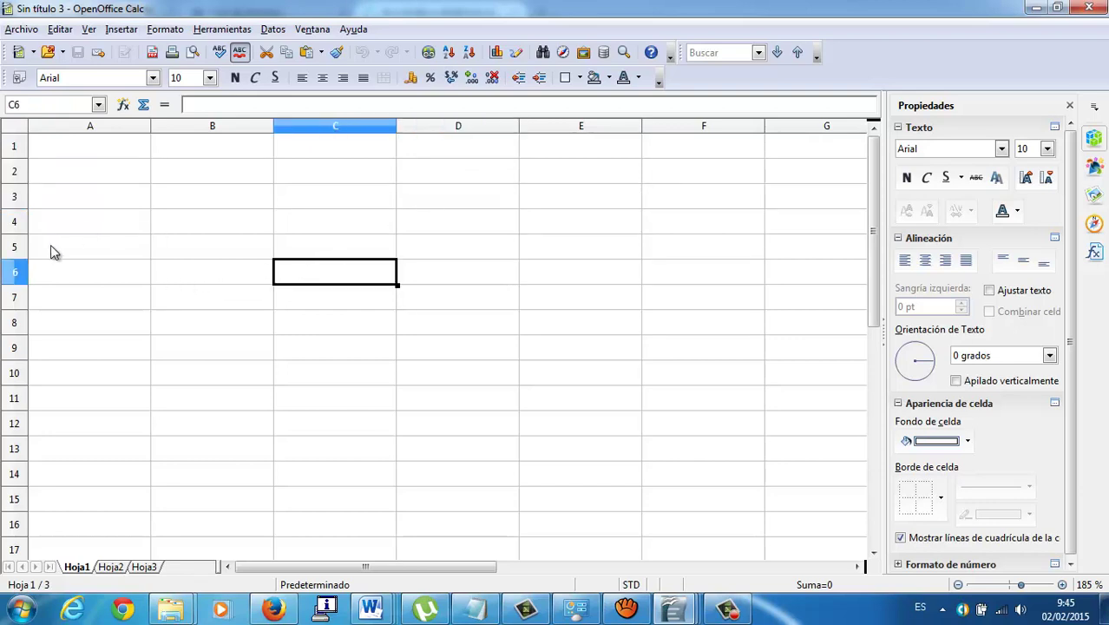
click(122, 303)
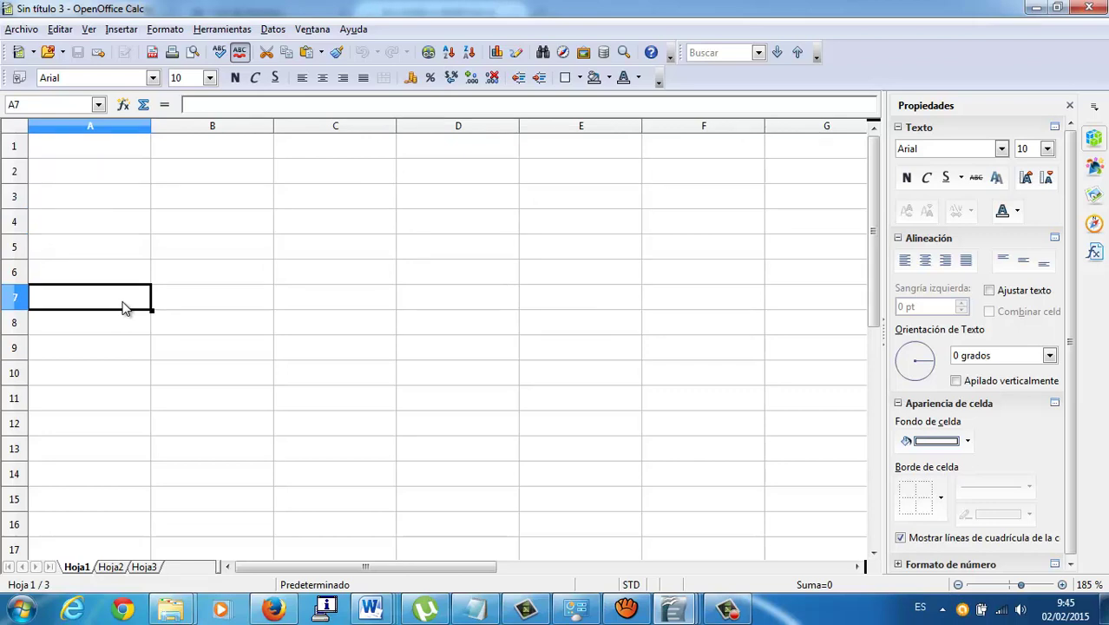
click(105, 143)
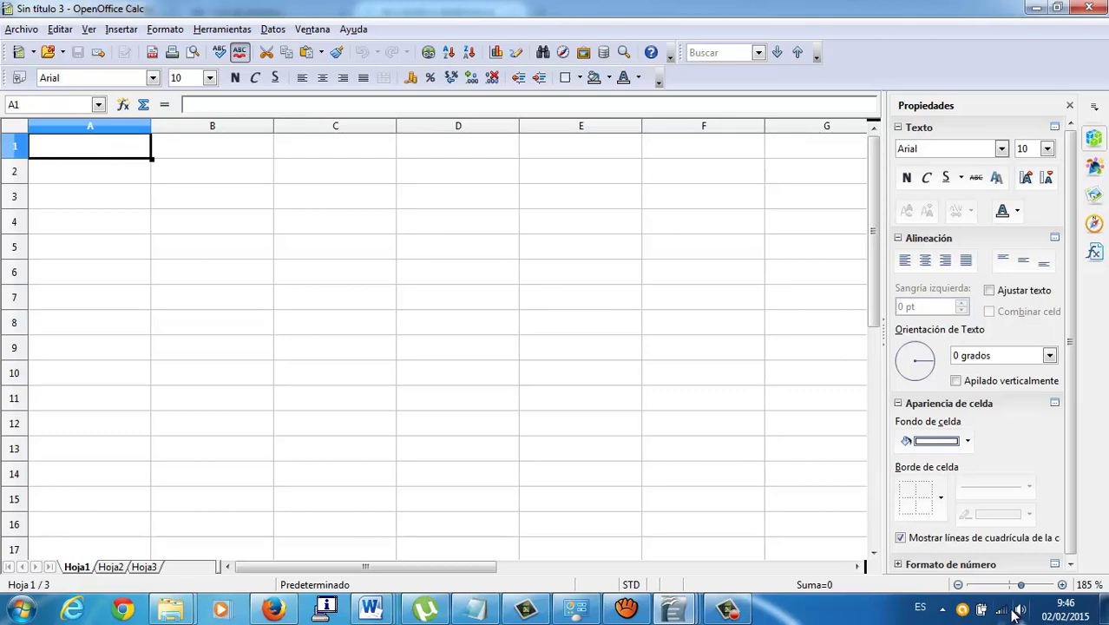
- Zoom the sheet out to 175 %
click(958, 585)
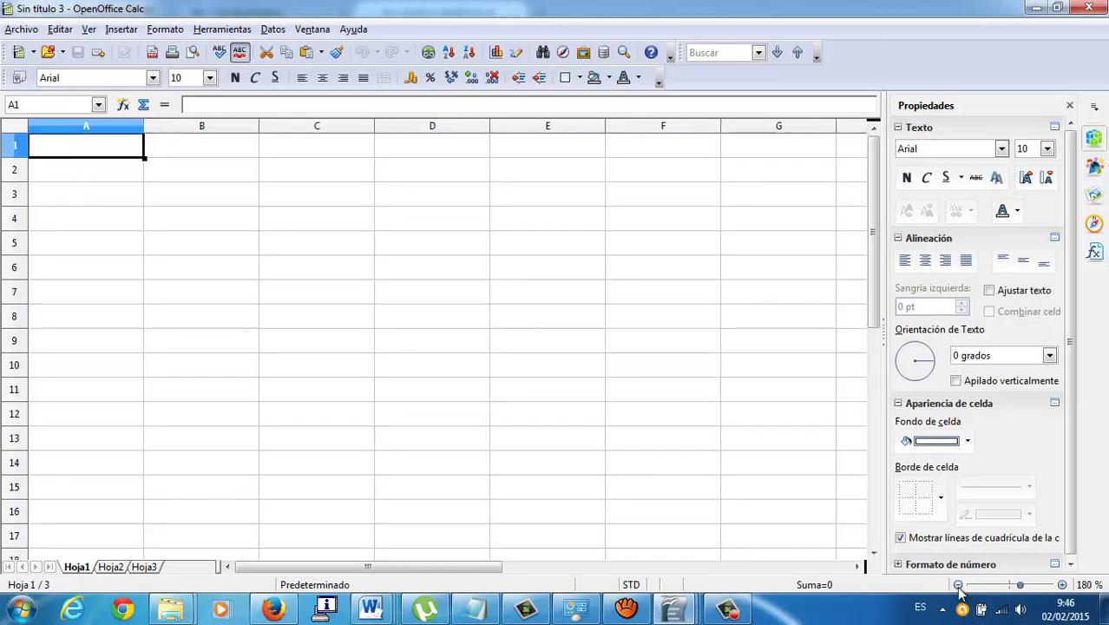
click(957, 584)
text(lunes)
key(Tab)
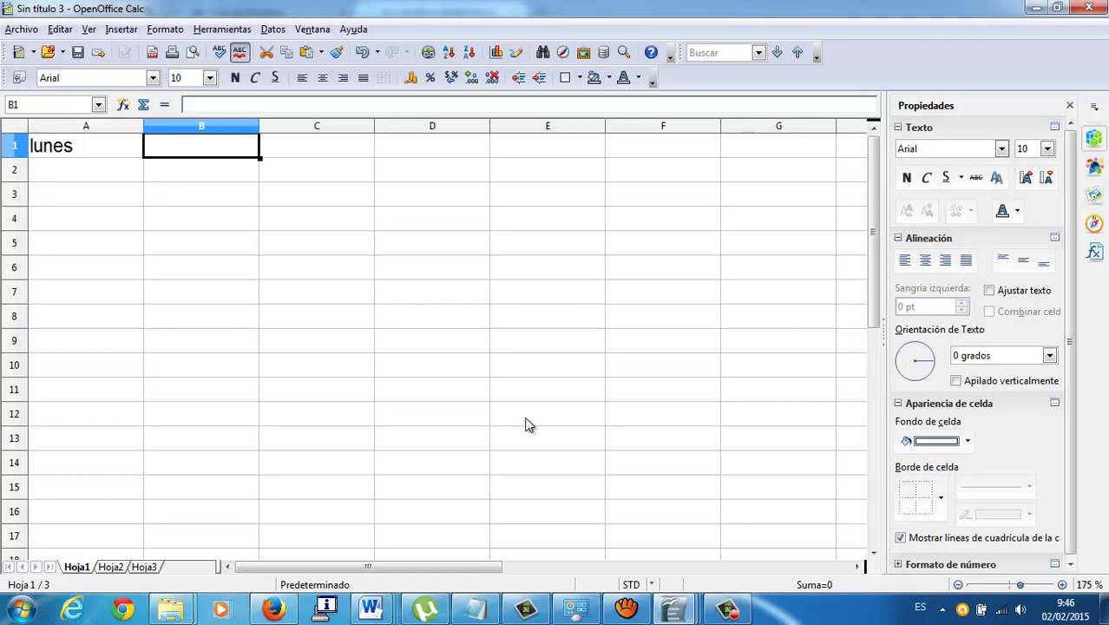
key(Left)
key(BackSpace)
click(524, 423)
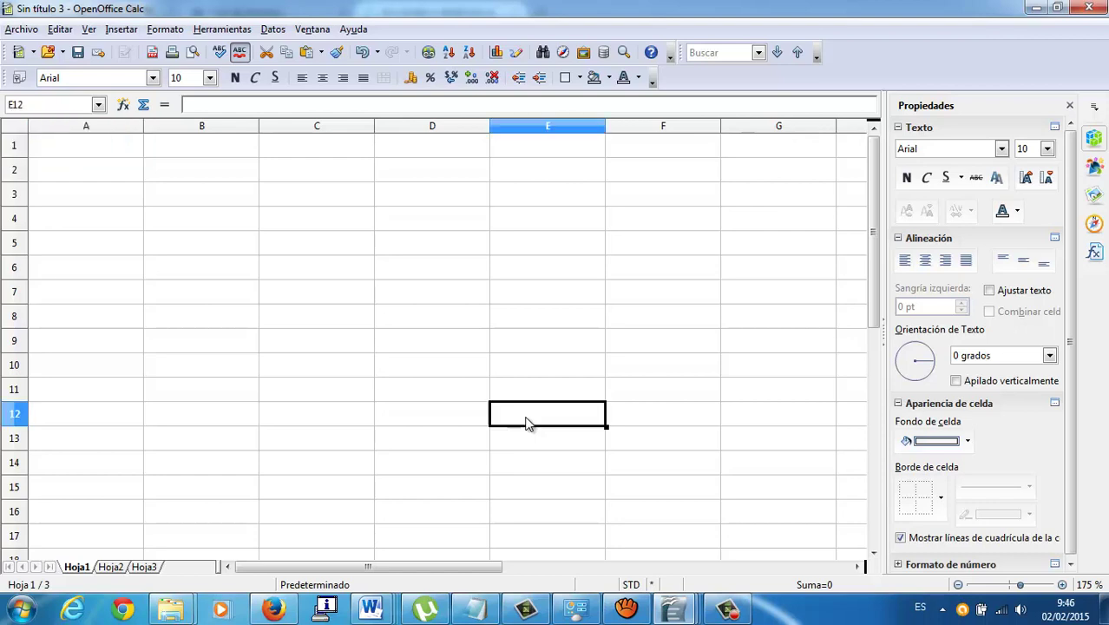
- Enter the weekday headings "lunes" in cell B1 and "martes" in cell C1
click(235, 146)
text(Lunes)
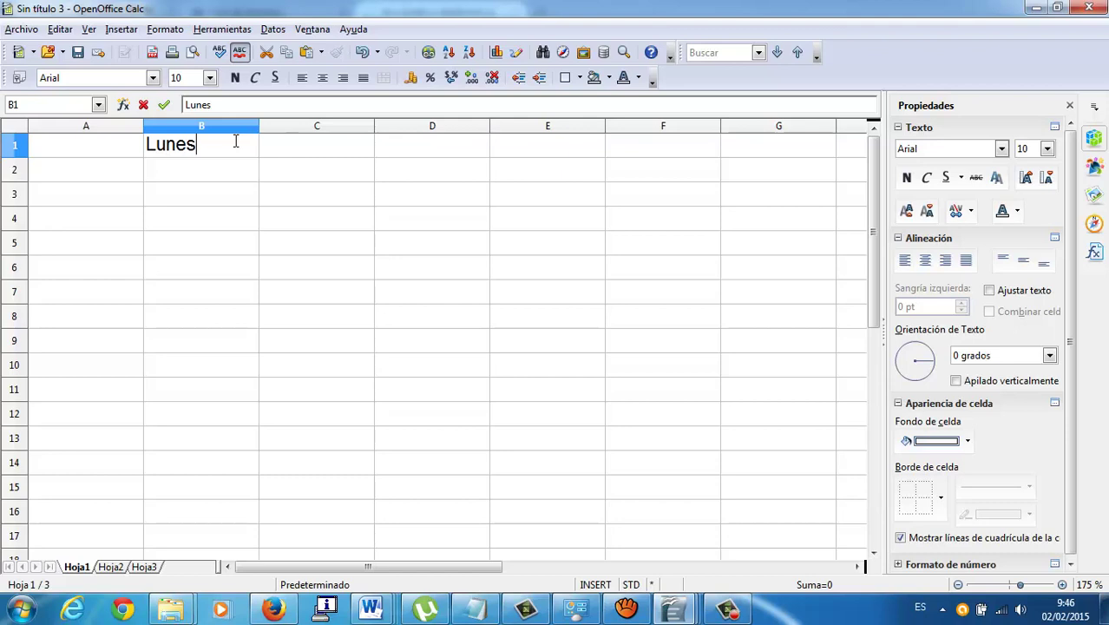
key(Tab)
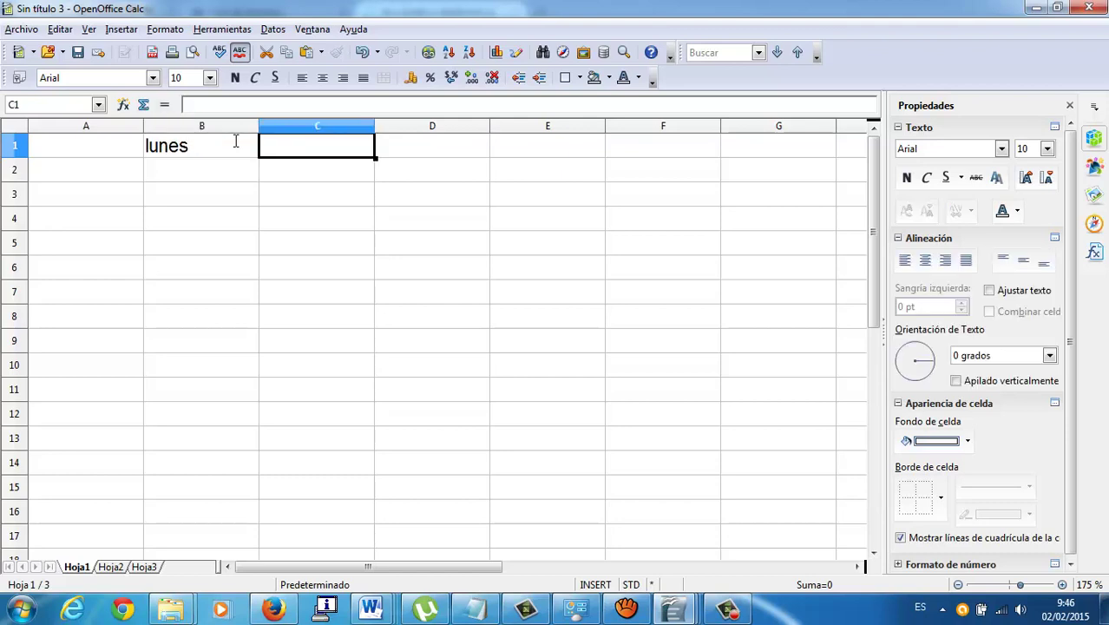
text(Mar)
click(235, 148)
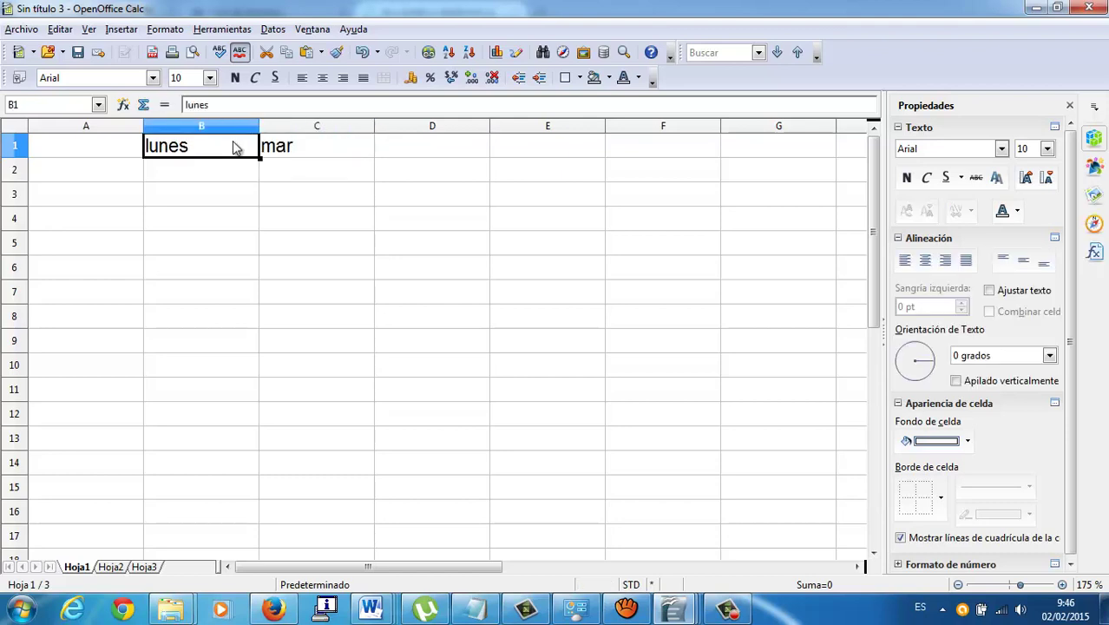
key(Tab)
text(Mar)
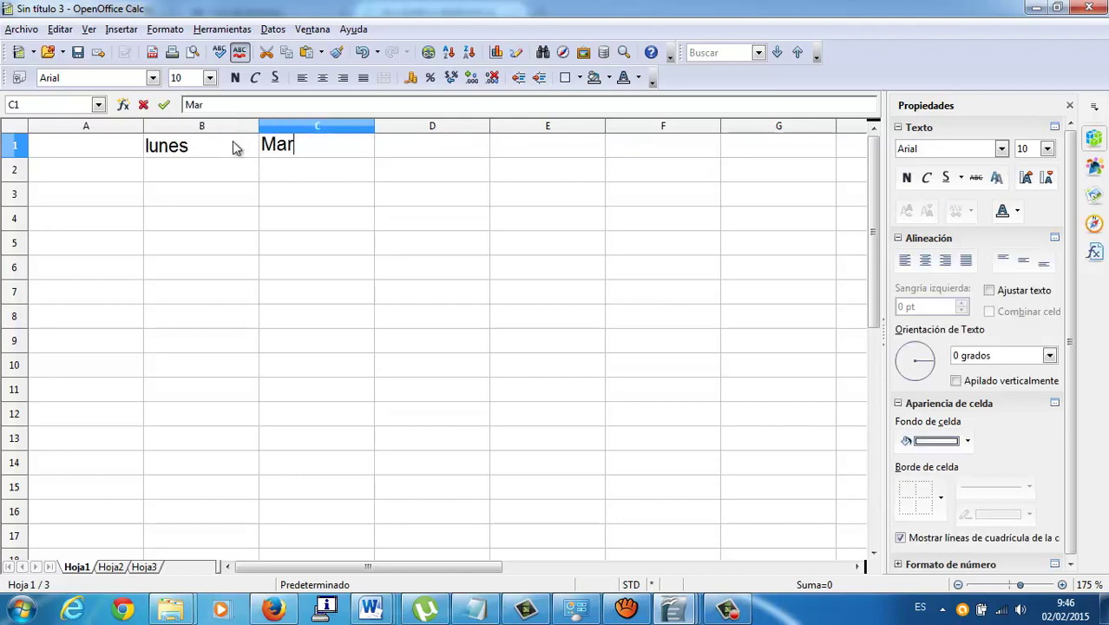
text(tMartes)
key(Tab)
- Complete the weekday headings with "miércoles", "jueves" and "viernes" in cells D1 to F1
text(Miércoles)
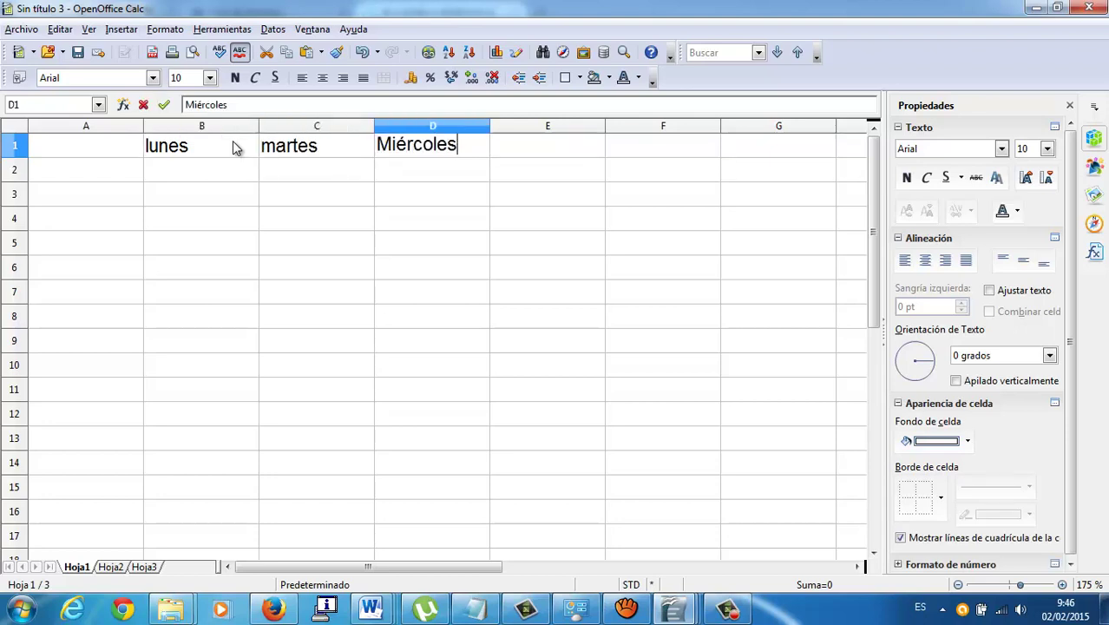
key(Tab)
text(Jueves)
key(Tab)
text(Viernes)
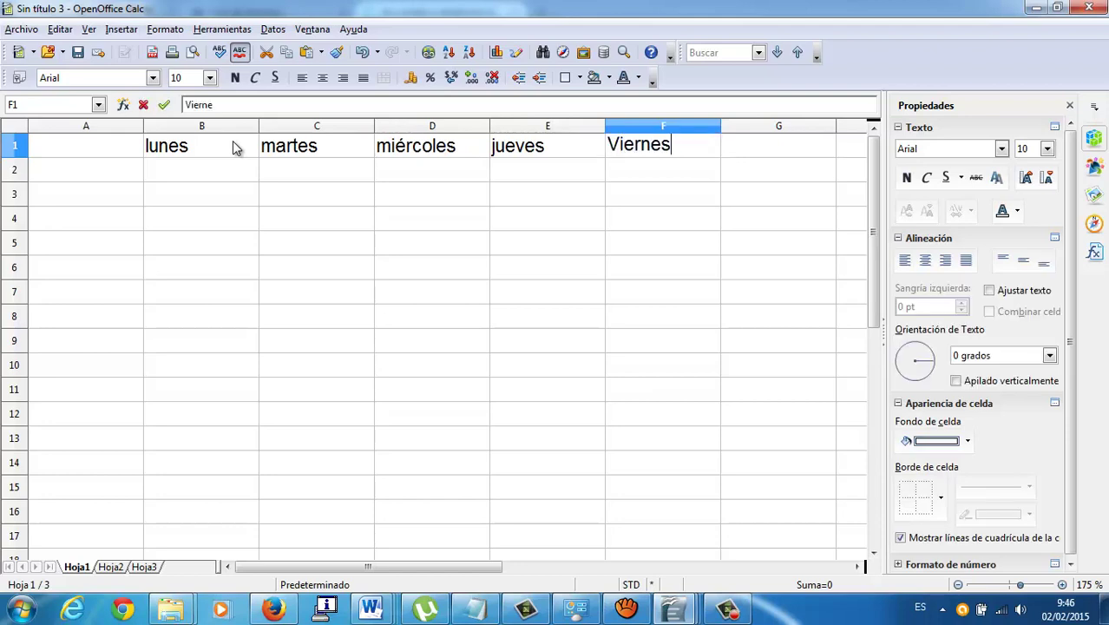
key(Return)
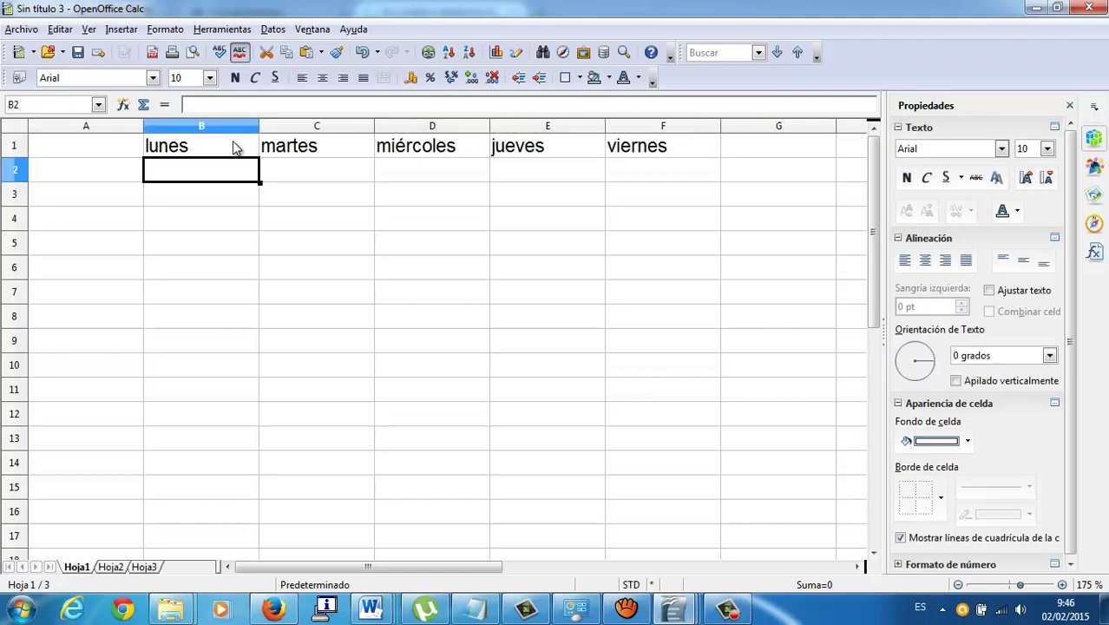
- Try to enter the time slot 8-10 in cell A2 twice, undoing each entry
click(128, 174)
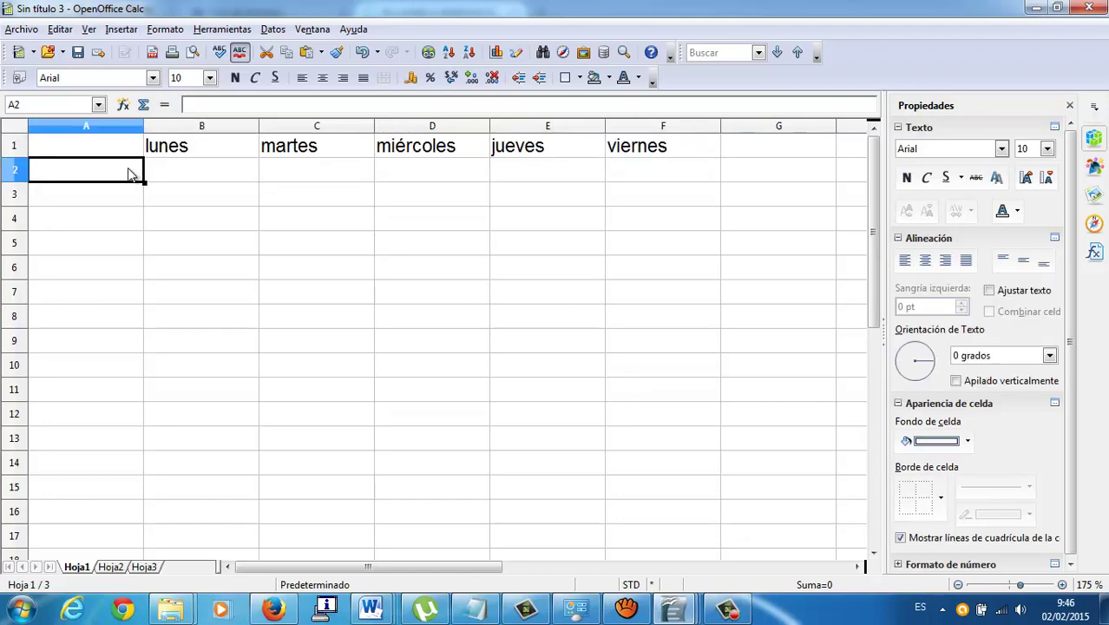
text(8-0)
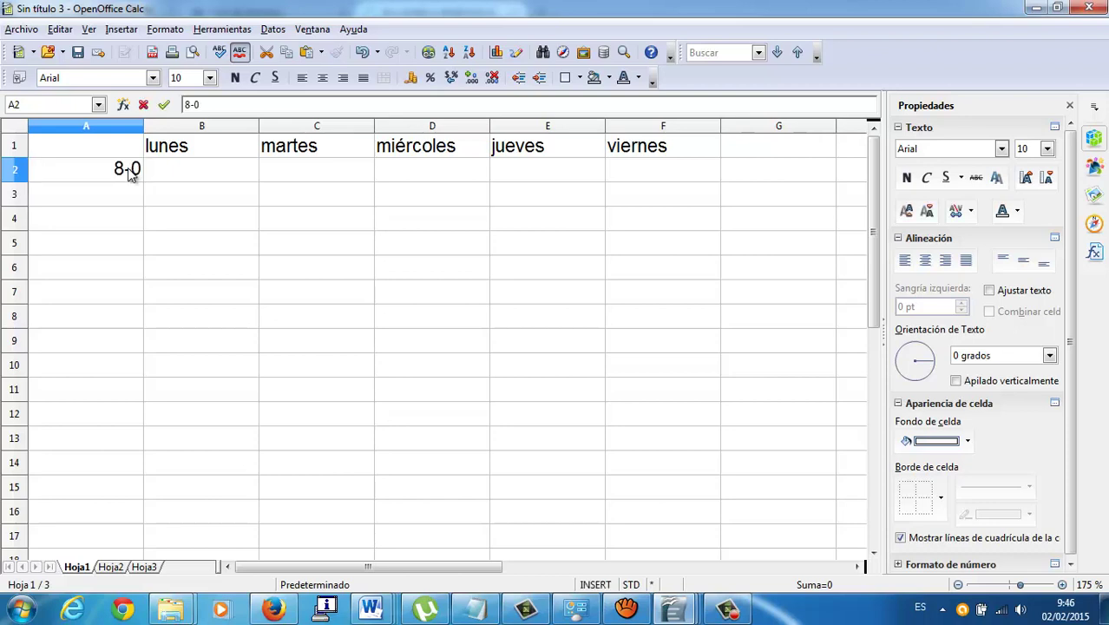
key(BackSpace)
text(10)
key(Return)
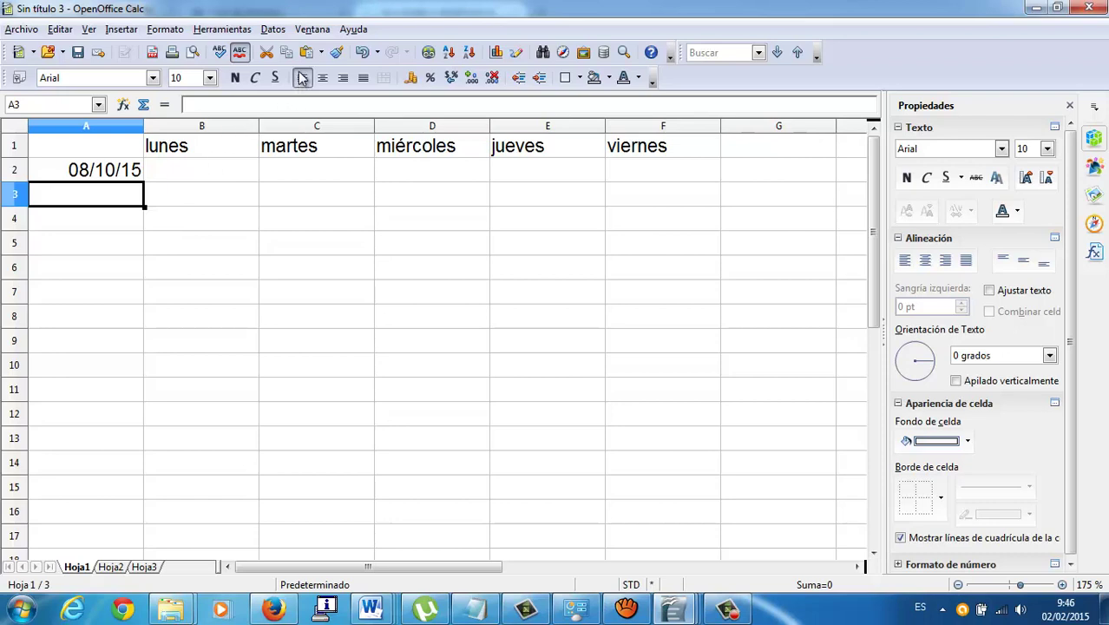
click(364, 52)
text(8)
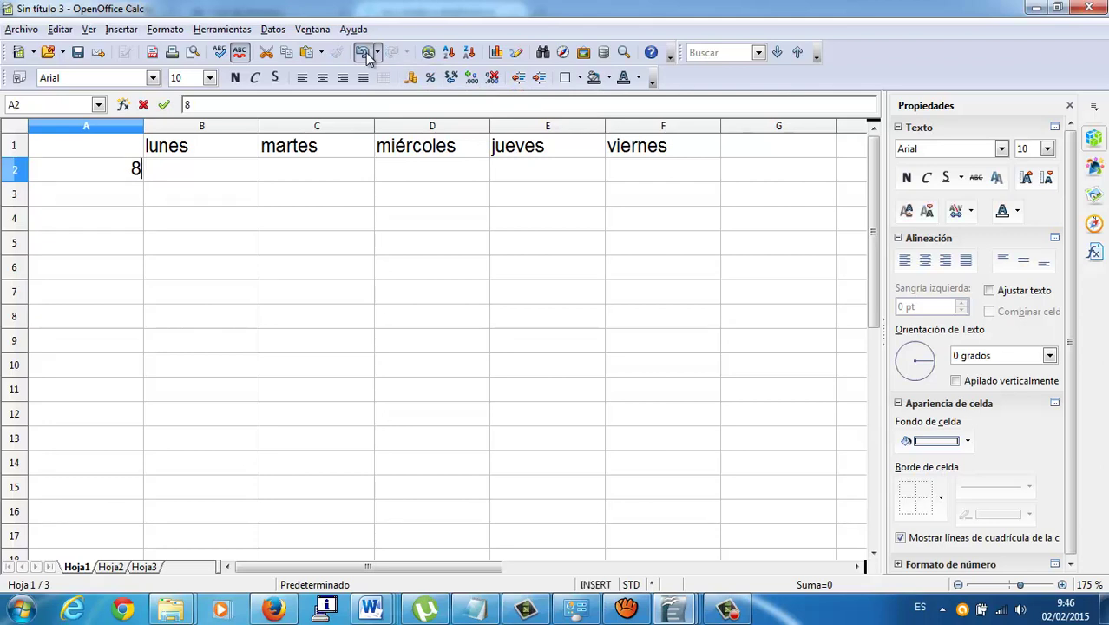
text(-10)
key(Return)
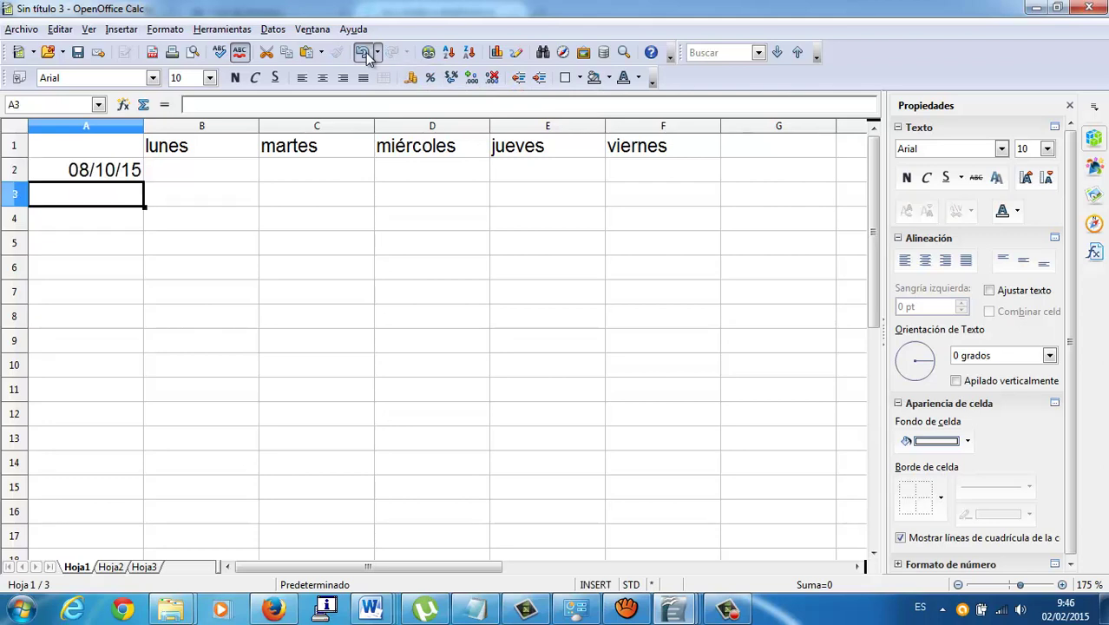
click(366, 52)
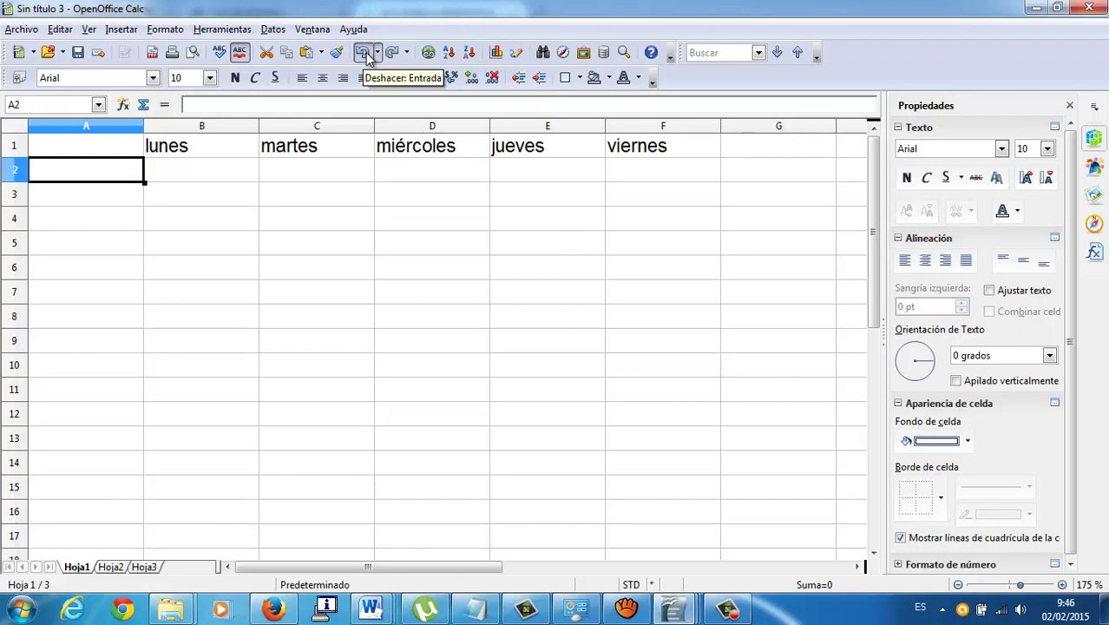
- Try to enter the time slot as 08-10 in cell A2 and undo the entry
text(08-10)
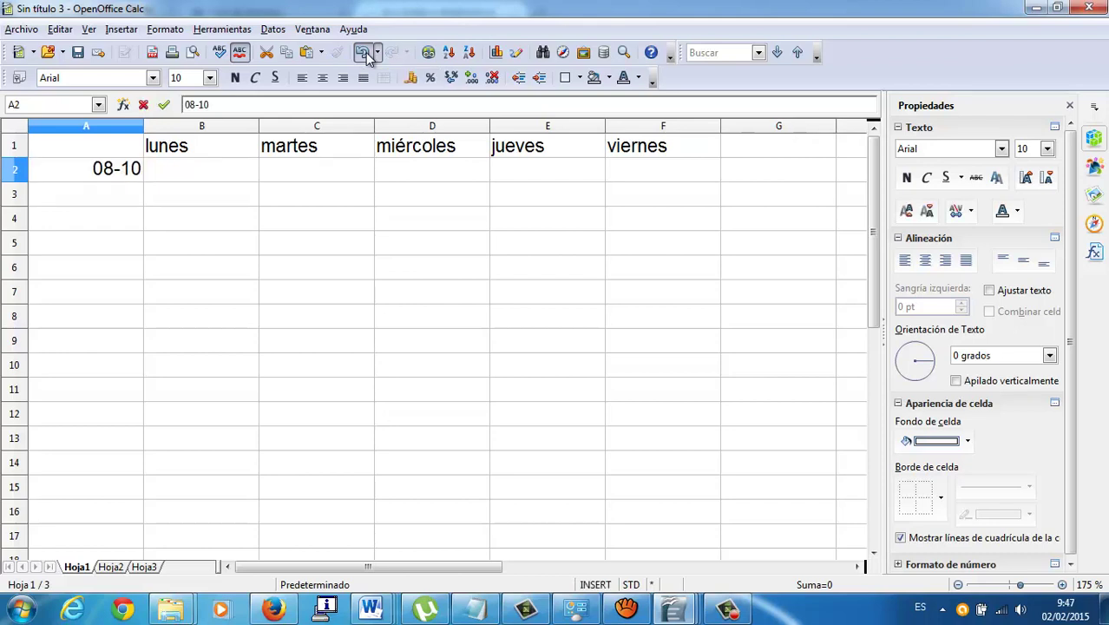
key(Return)
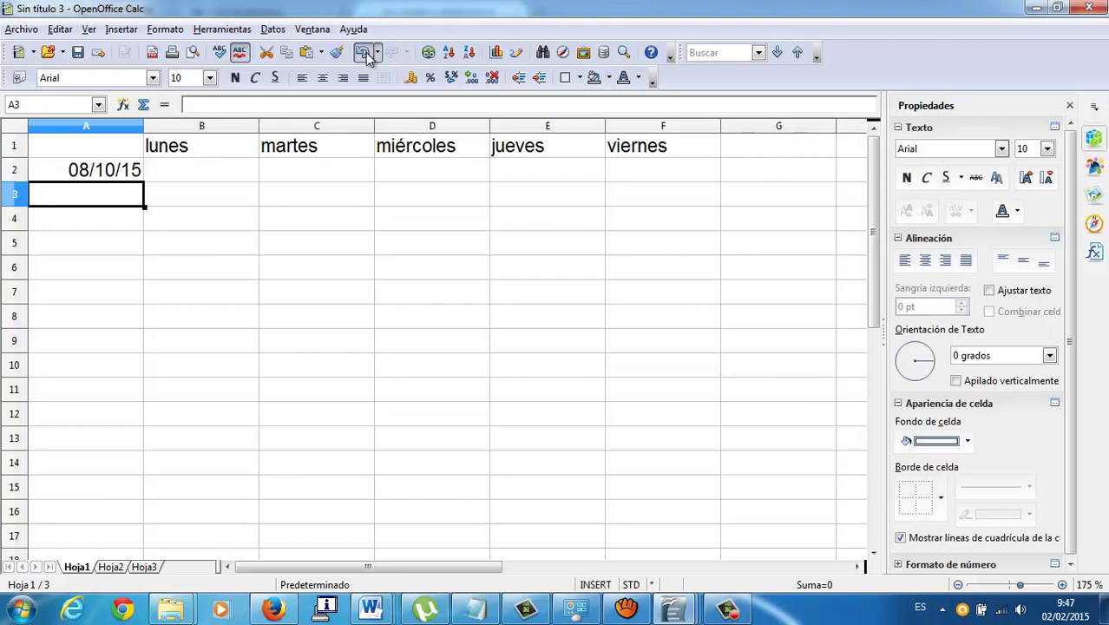
click(365, 52)
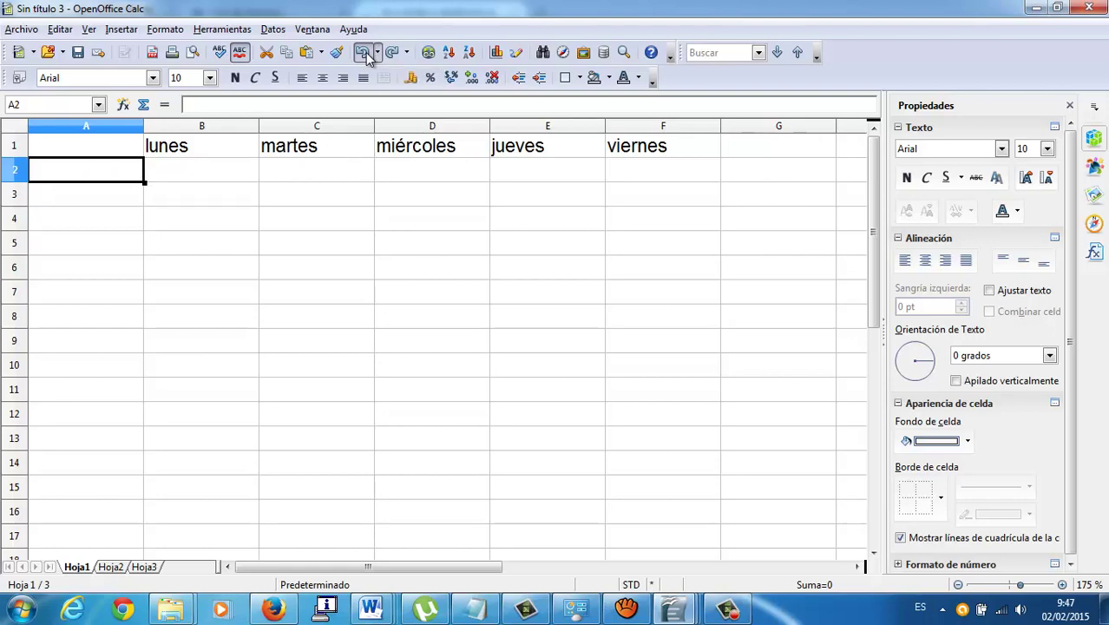
- Set the number format category of cell A2 to Texto
click(159, 34)
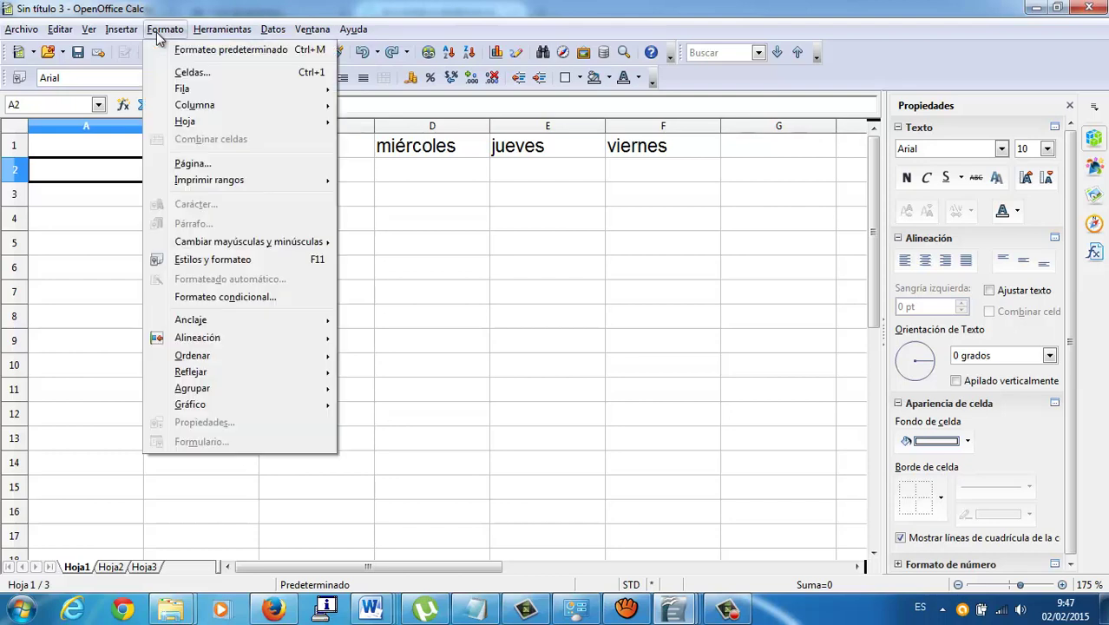
click(182, 73)
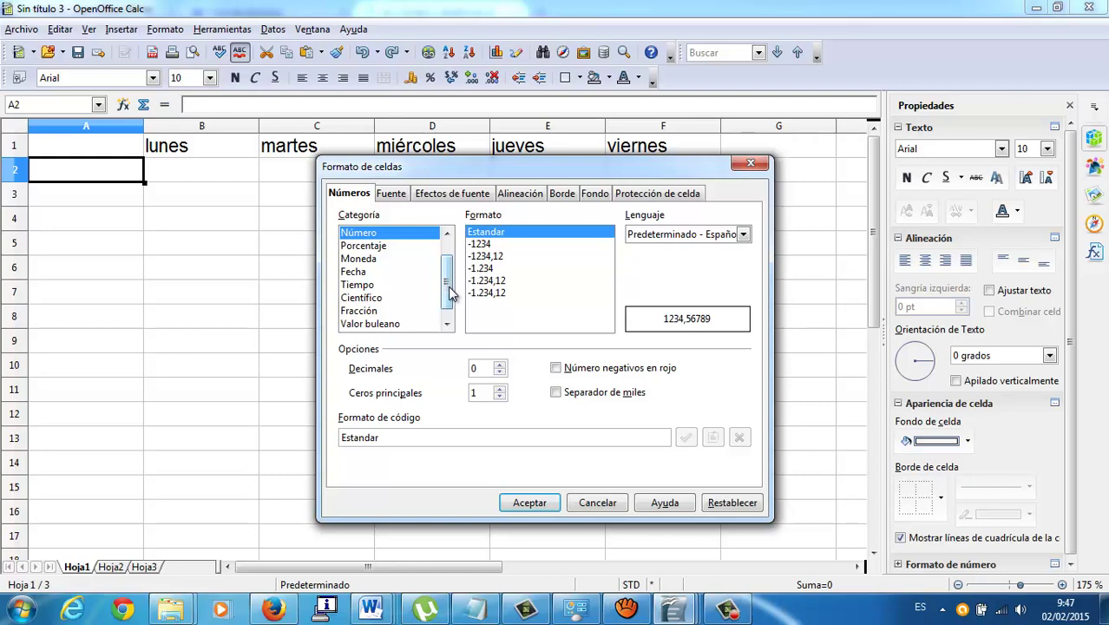
drag(448, 293, 447, 300)
click(398, 327)
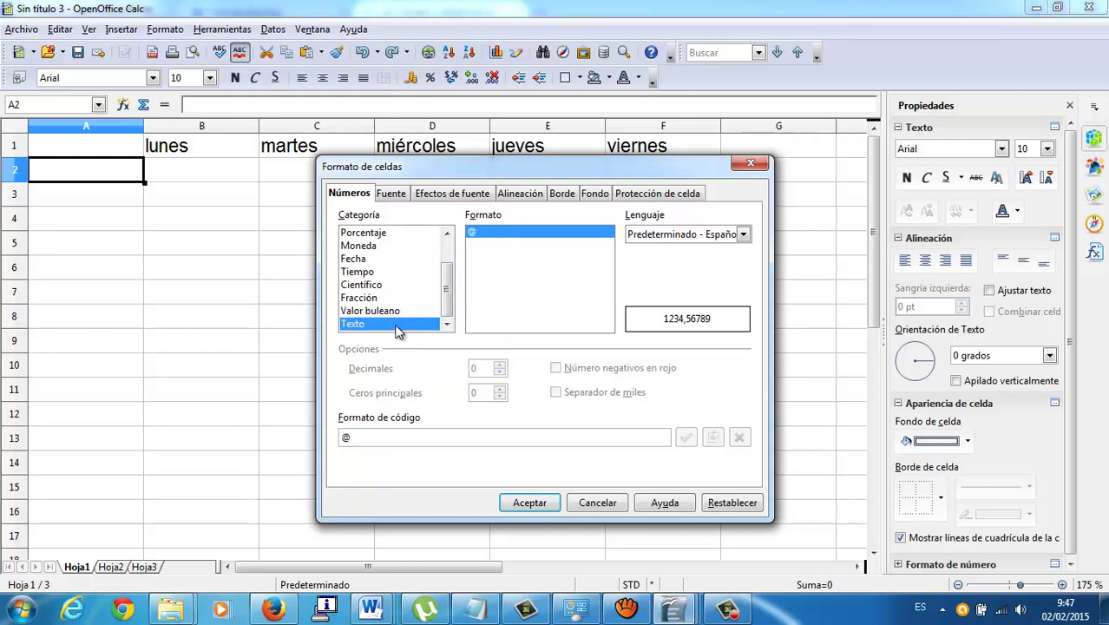
click(541, 508)
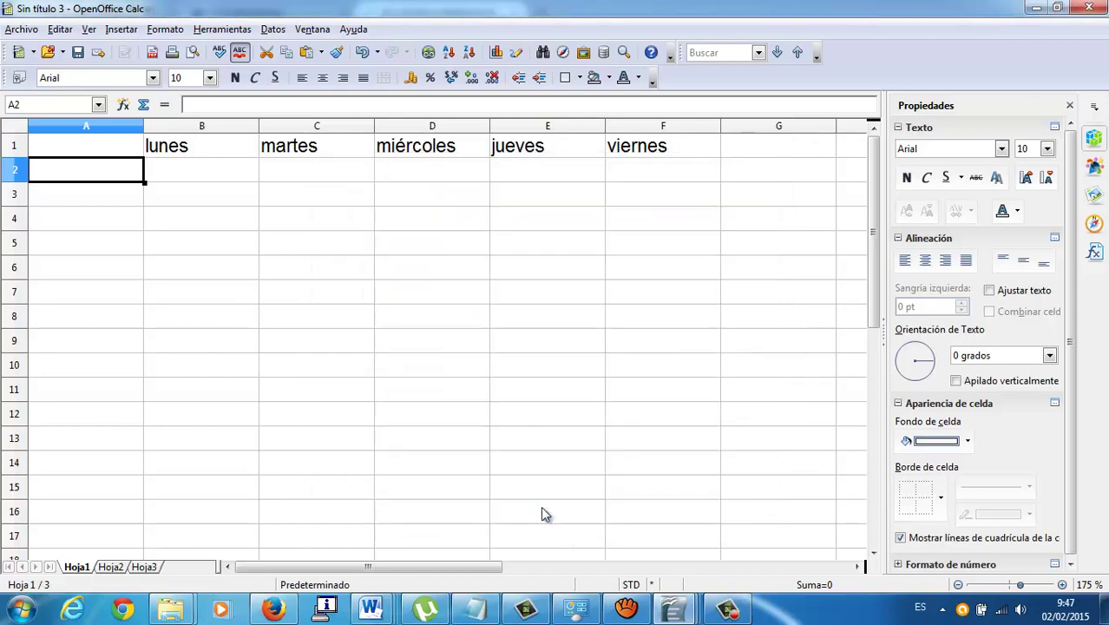
- Enter the time slot 8-10 in the text-formatted cell A2
text(8-10)
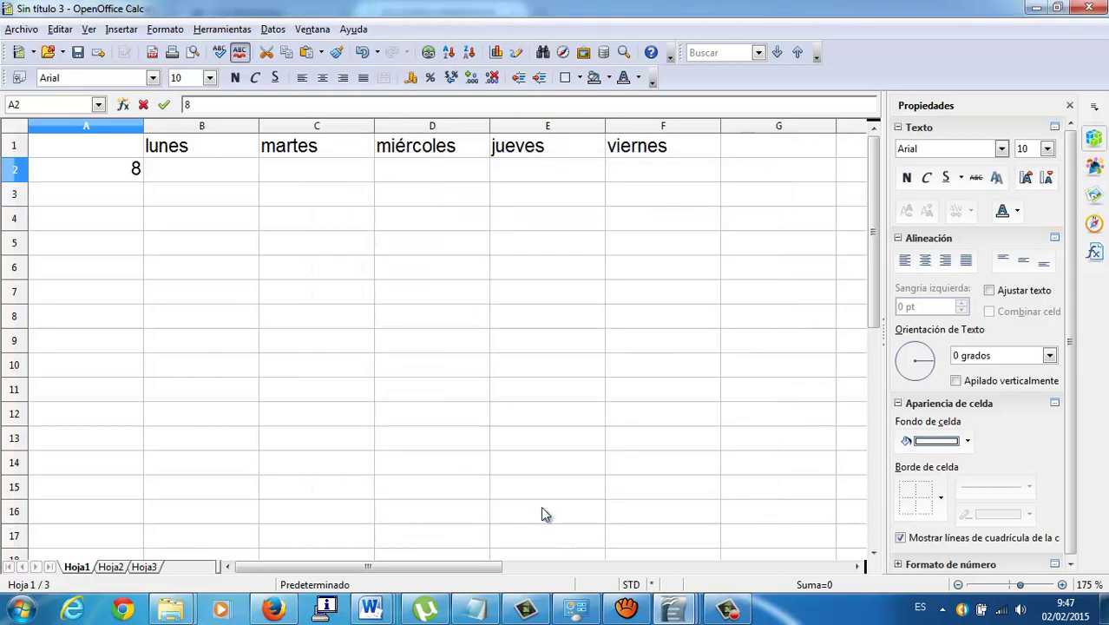
key(Tab)
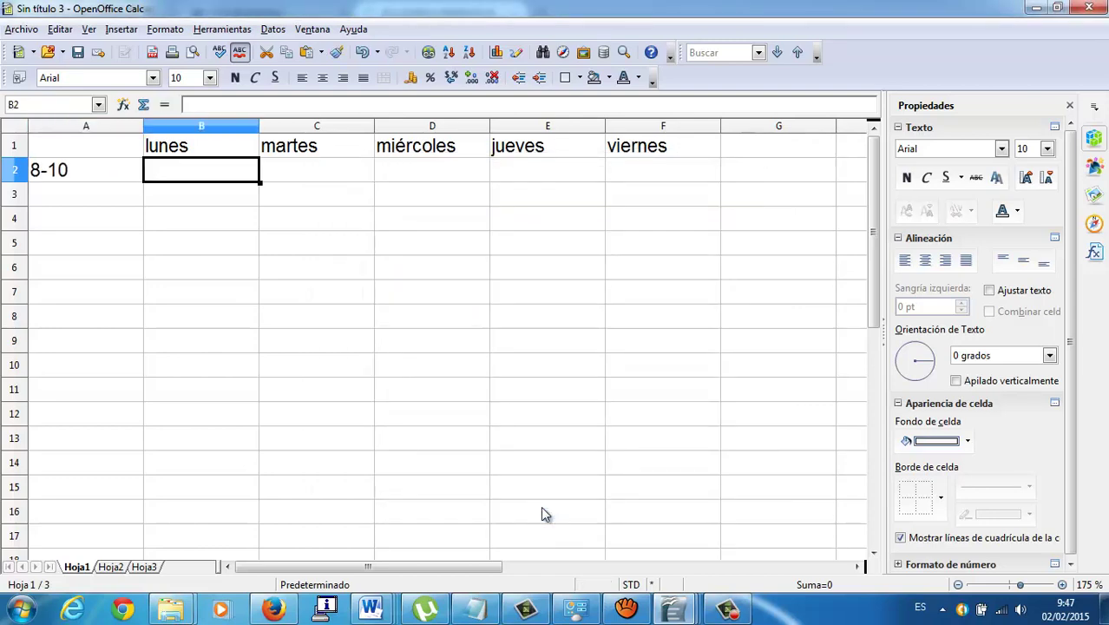
key(Return)
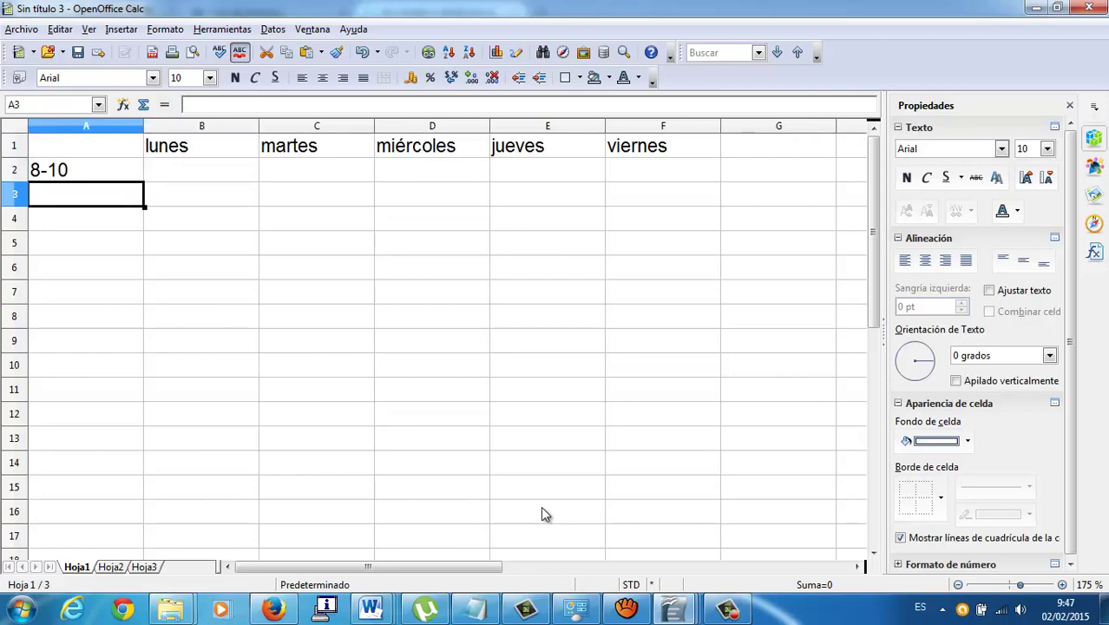
- Try to enter the time slot 10-12 in cell A3 without spaces and undo the entry
text(10-12)
key(Return)
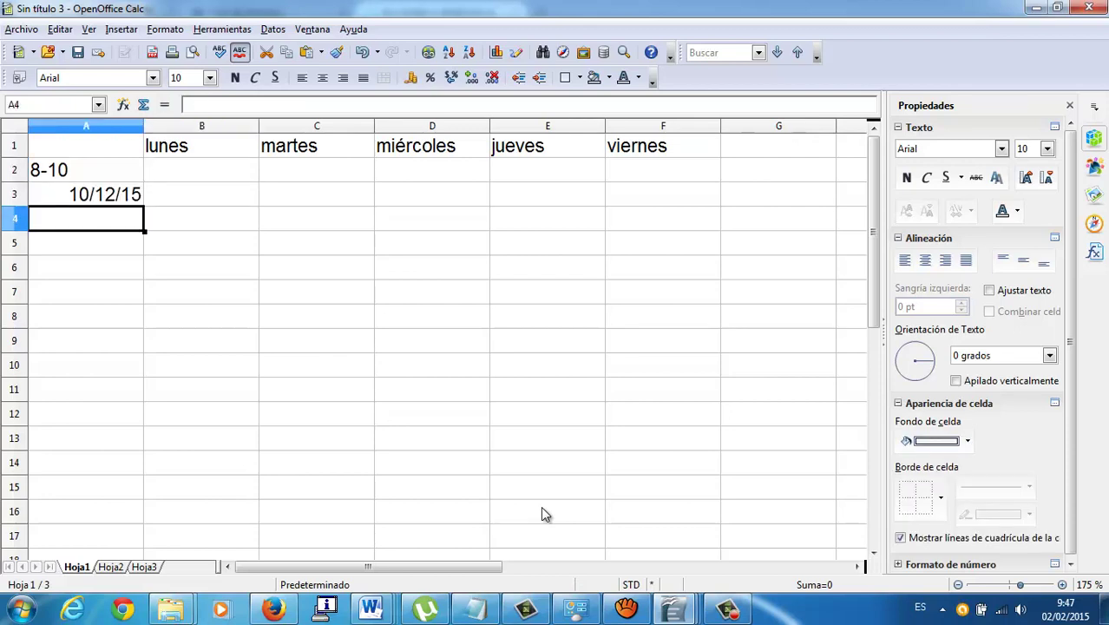
key(ctrl+z)
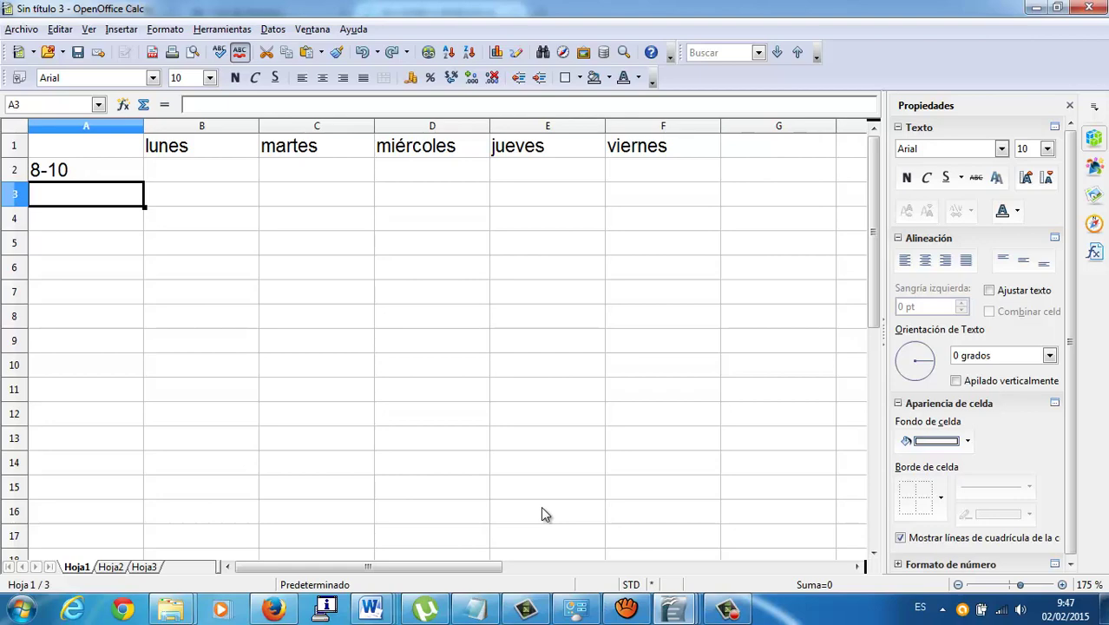
- Enter the time slot "10 - 12" in cell A3, with spaces around the hyphen
text(8)
key(BackSpace)
key(BackSpace)
text(10 )
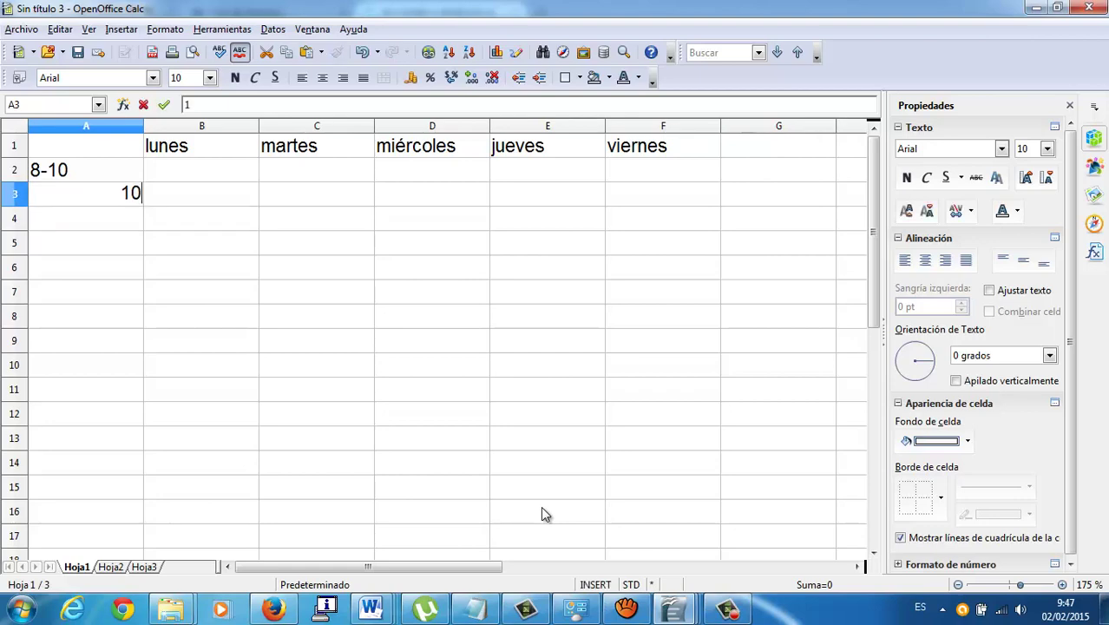
text(- 12)
key(Return)
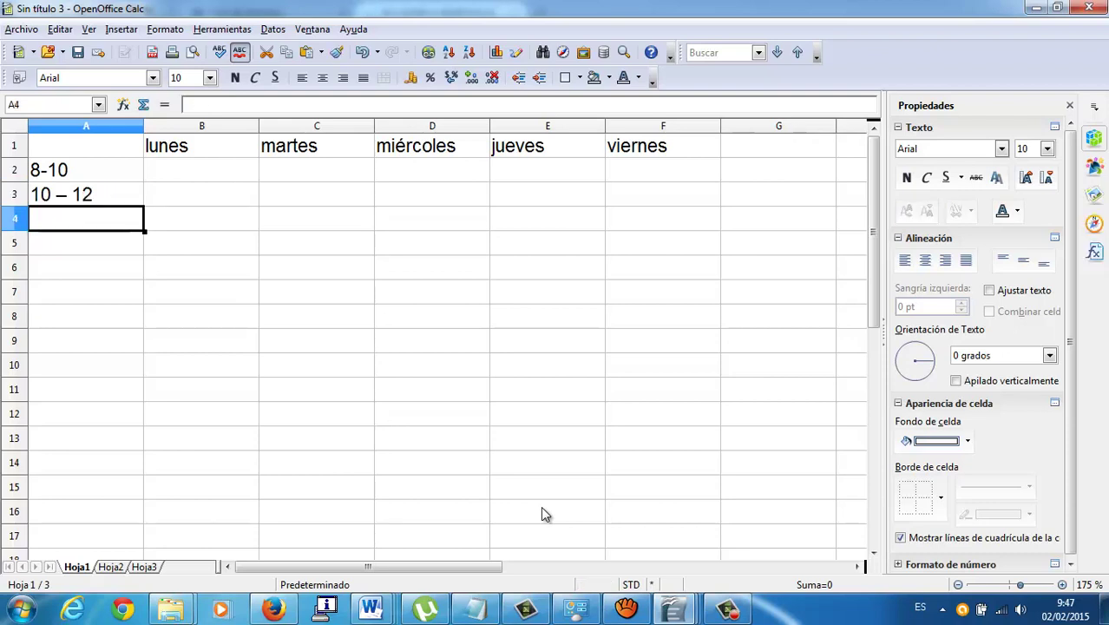
- Replace the time slot in cell A2 with "8 - 10", using spaces around the hyphen
key(Up)
key(Up)
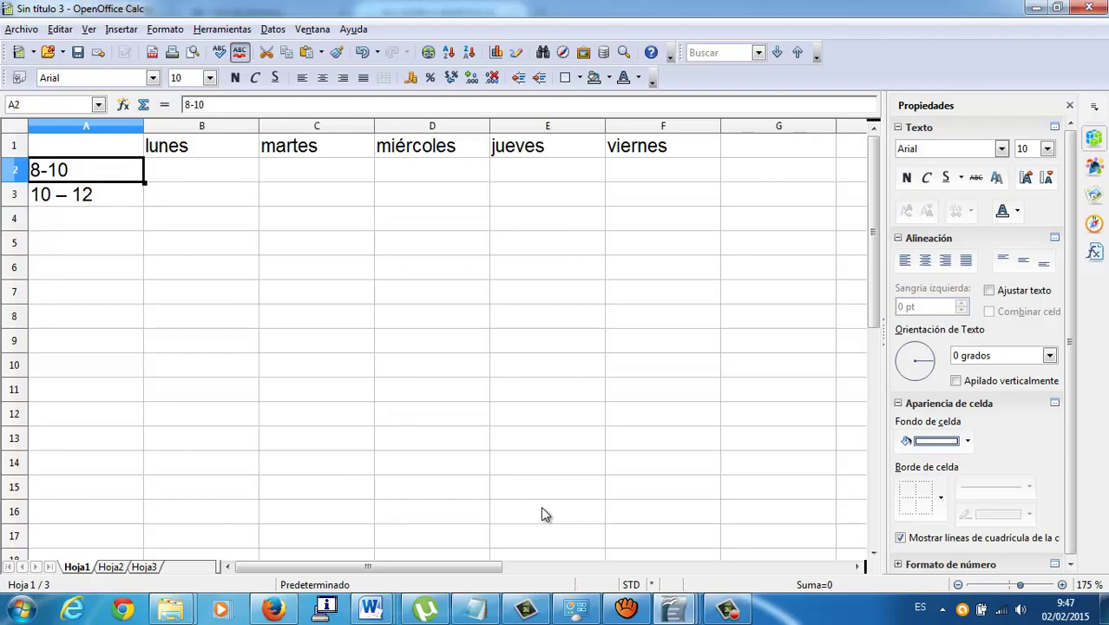
text(8 - 1)
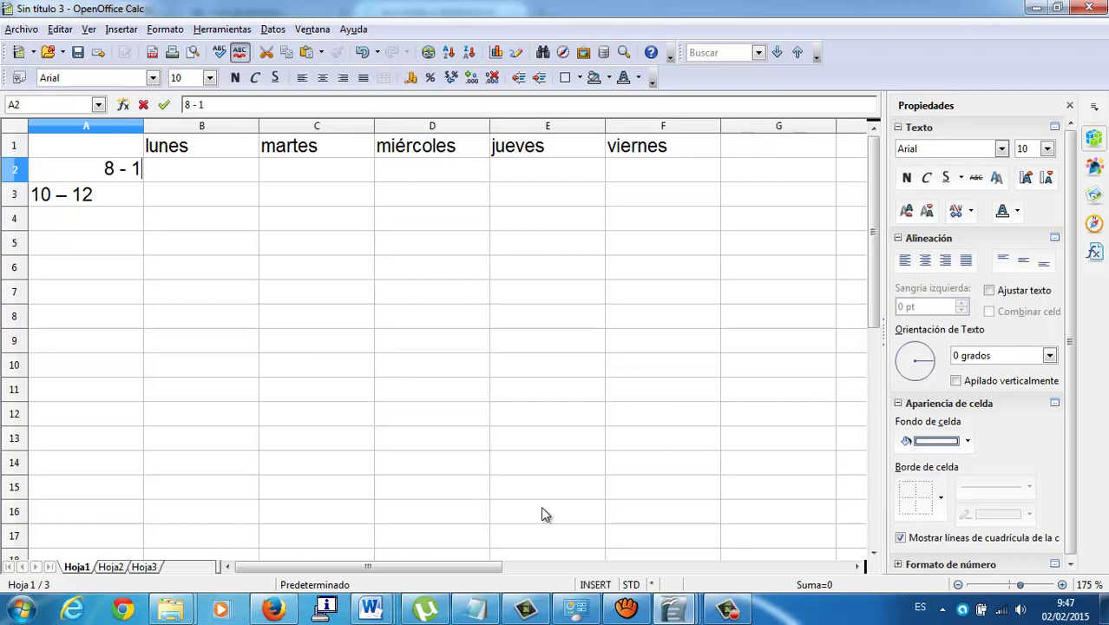
text(0)
key(Return)
- Enter the time slot "12 - 14" in cell A4
key(Return)
text(12)
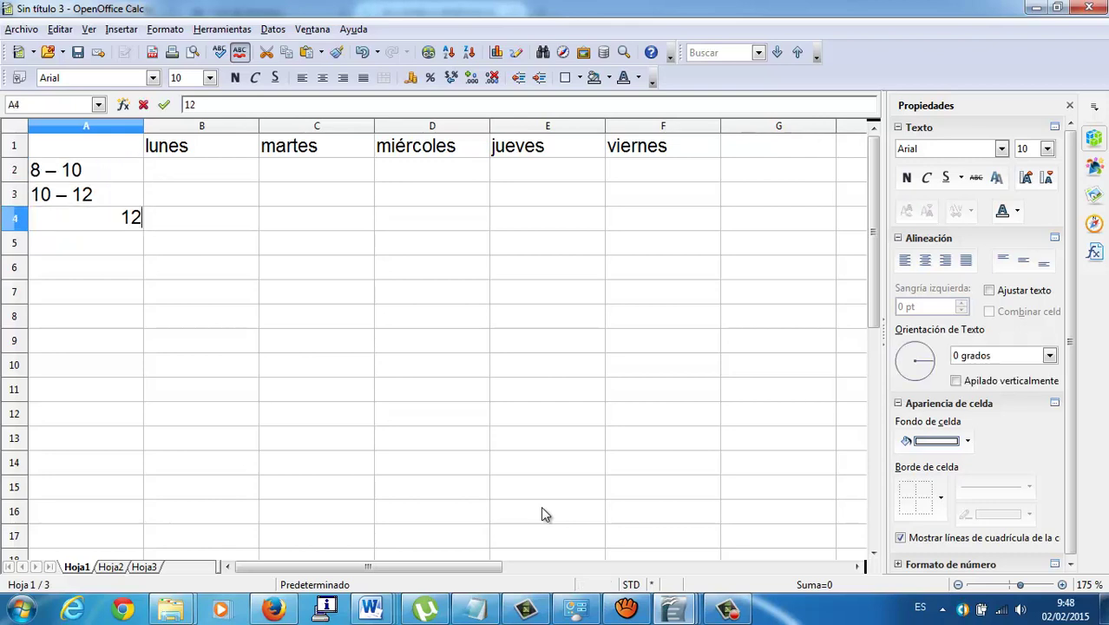
click(541, 515)
text(-)
key(BackSpace)
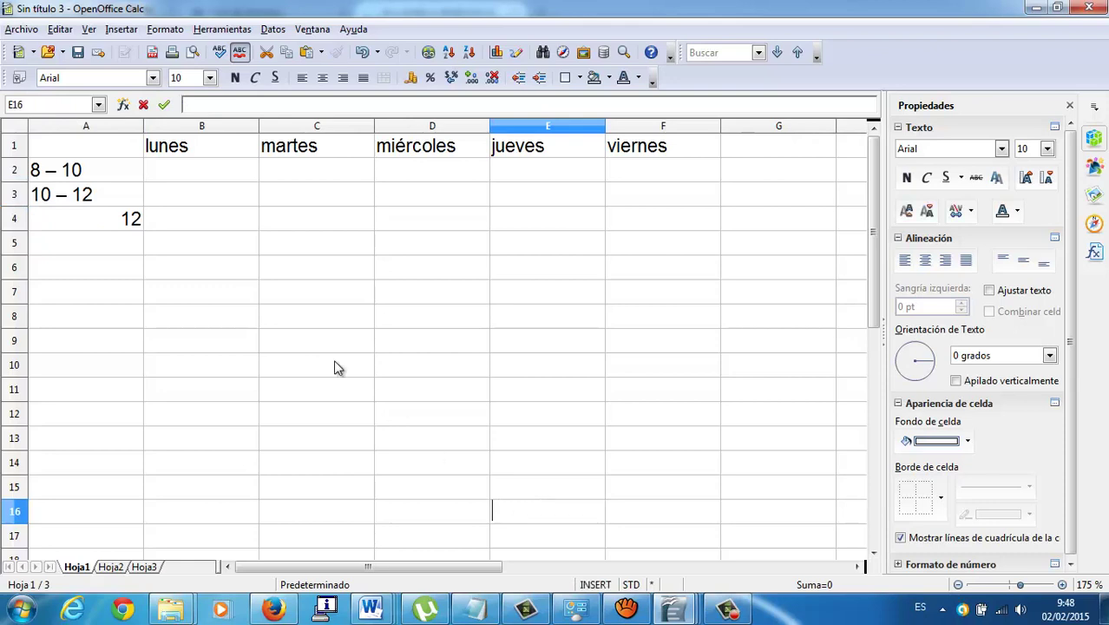
click(62, 220)
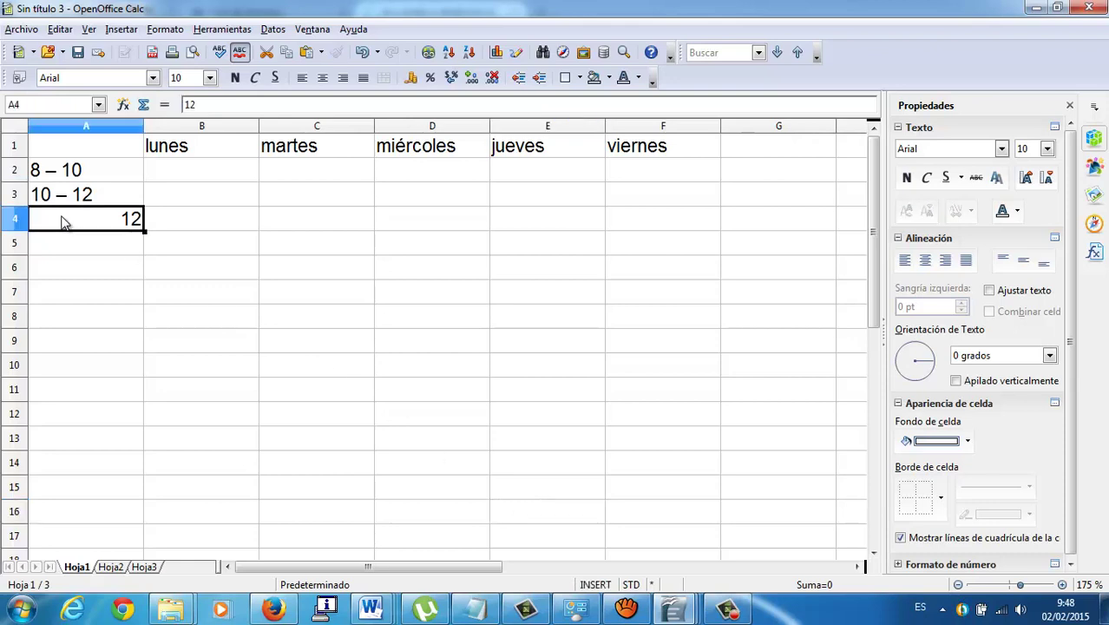
click(252, 109)
text(- 1)
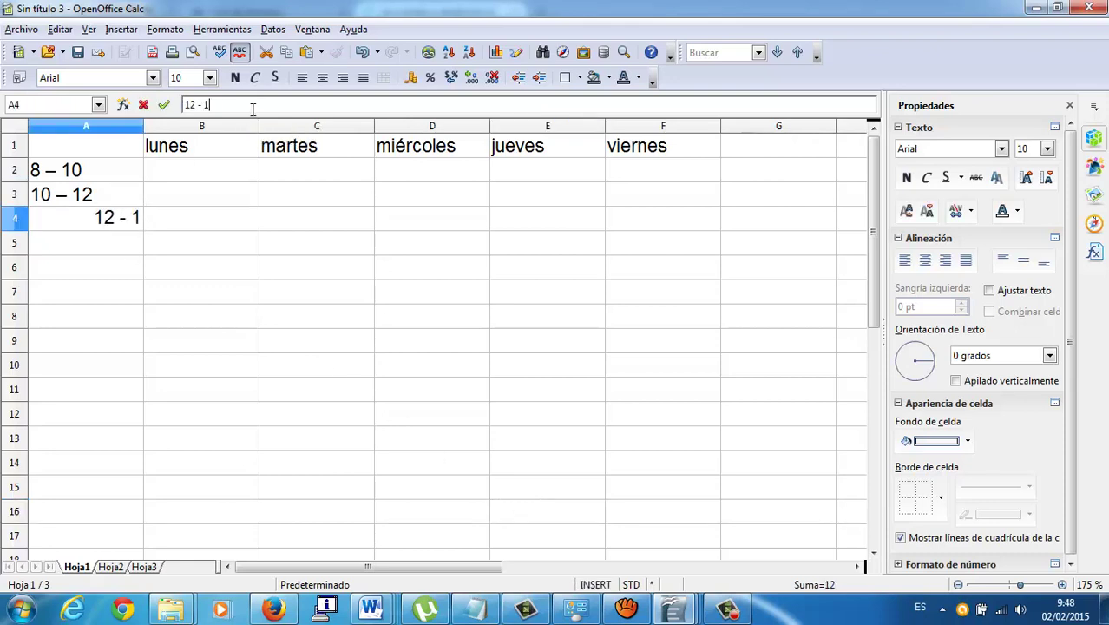
text(4)
key(Return)
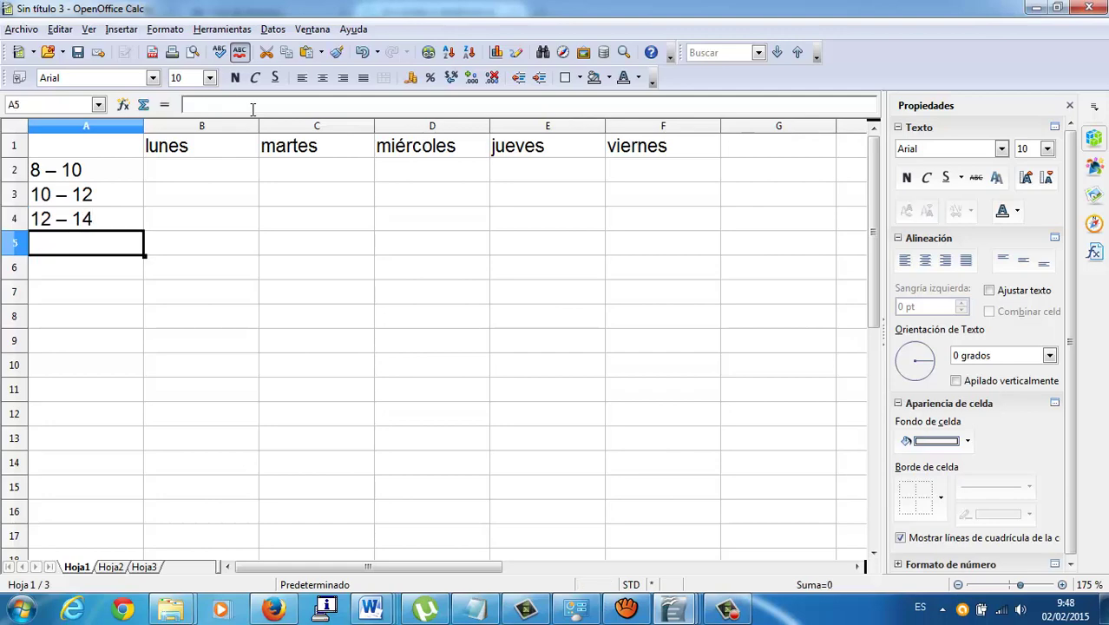
- Enter the time slot "14 - 16" in cell A5, with spaces on both sides of the hyphen
text(14 -)
text(16)
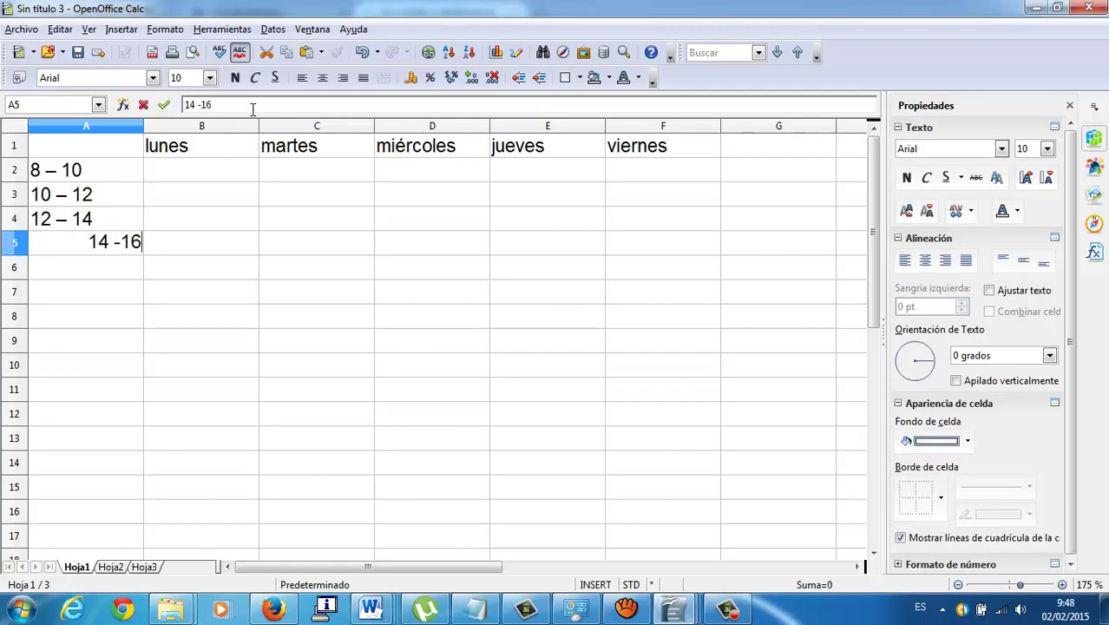
key(Return)
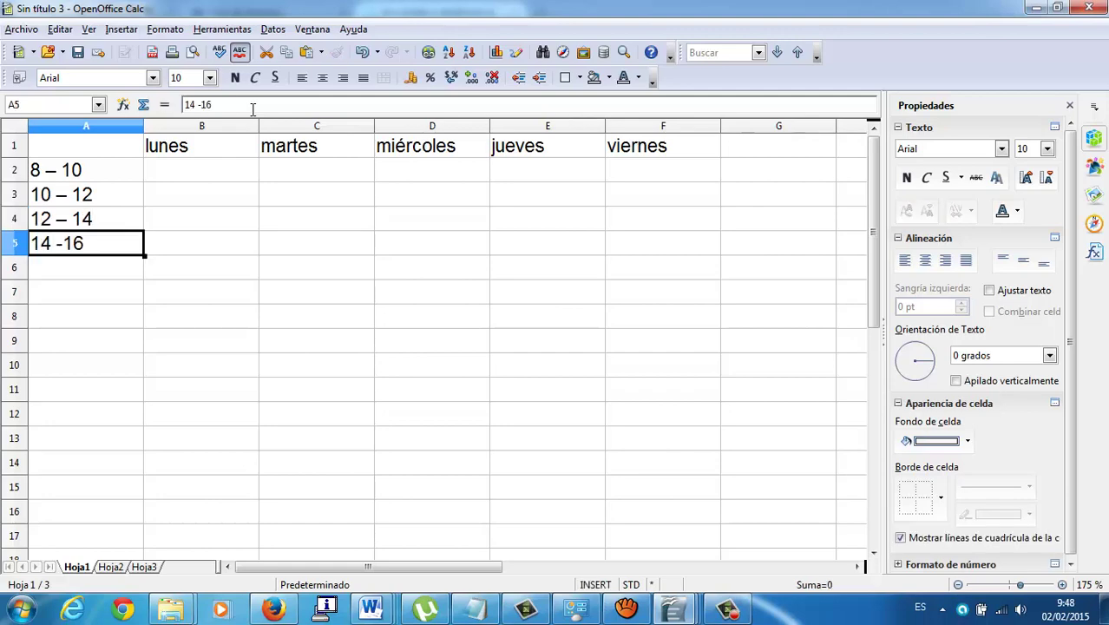
double_click(83, 244)
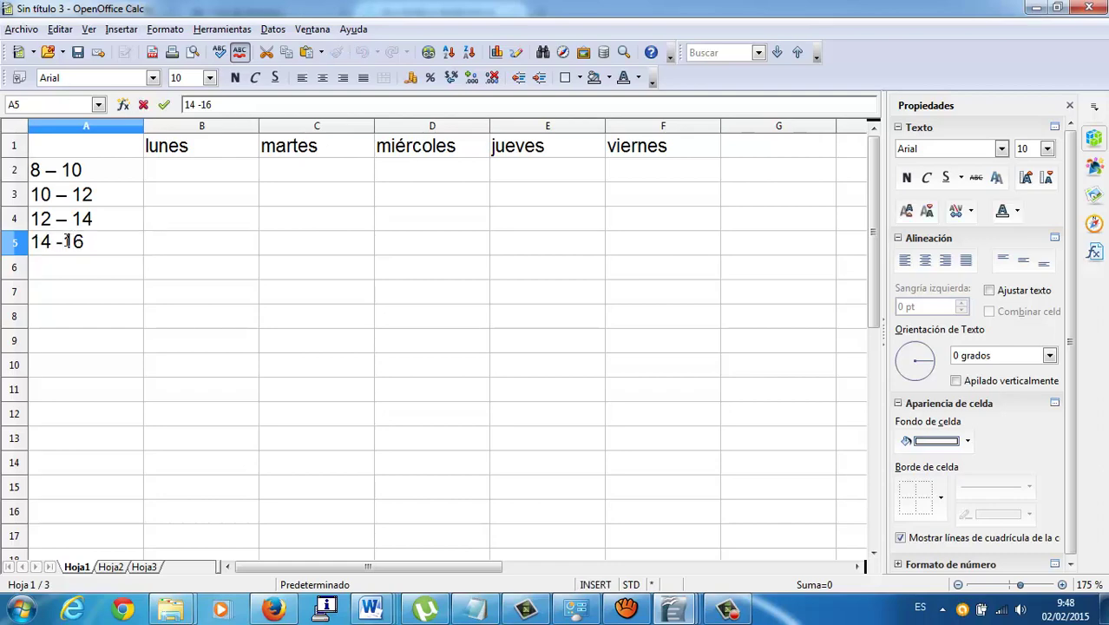
key(Return)
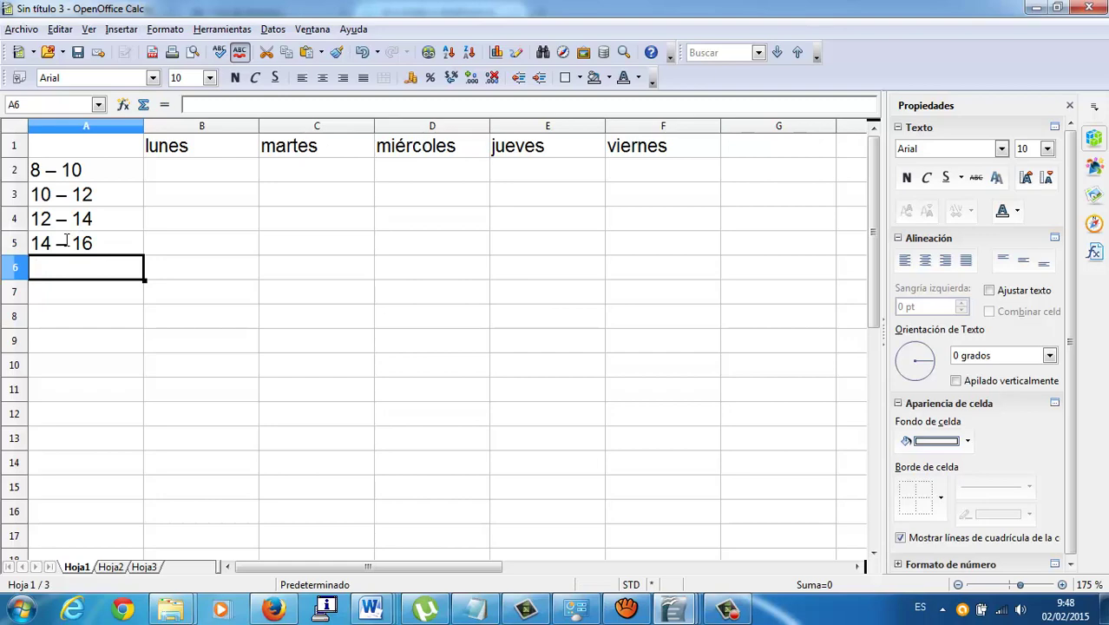
- Enter "Gimnasio" in cell B2 and fill it across to F2 for all weekdays
click(222, 171)
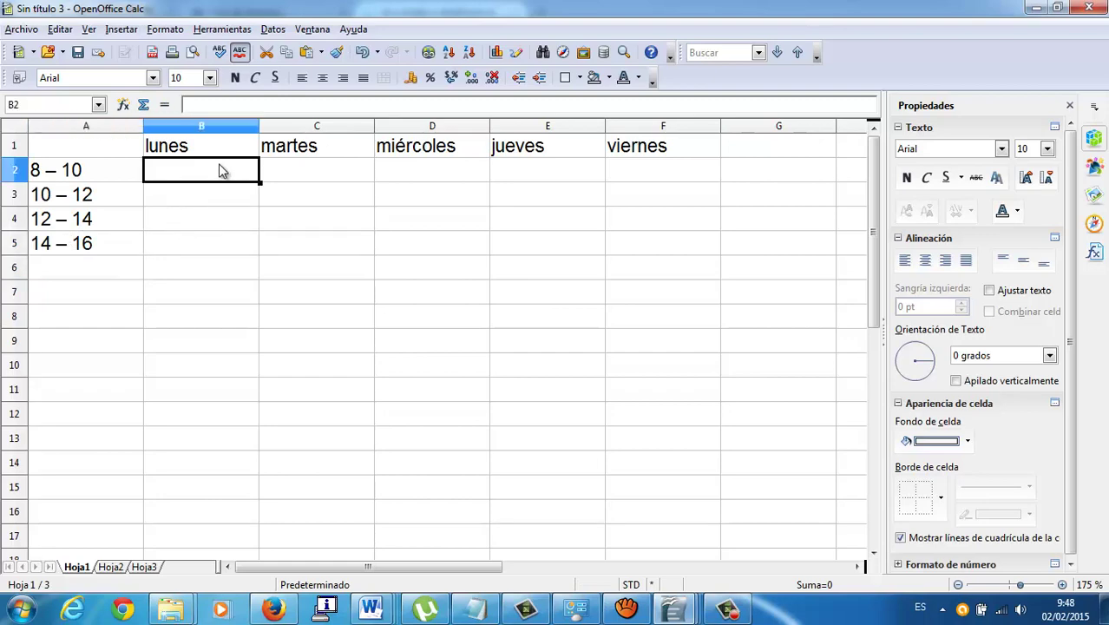
text(Gimnasio)
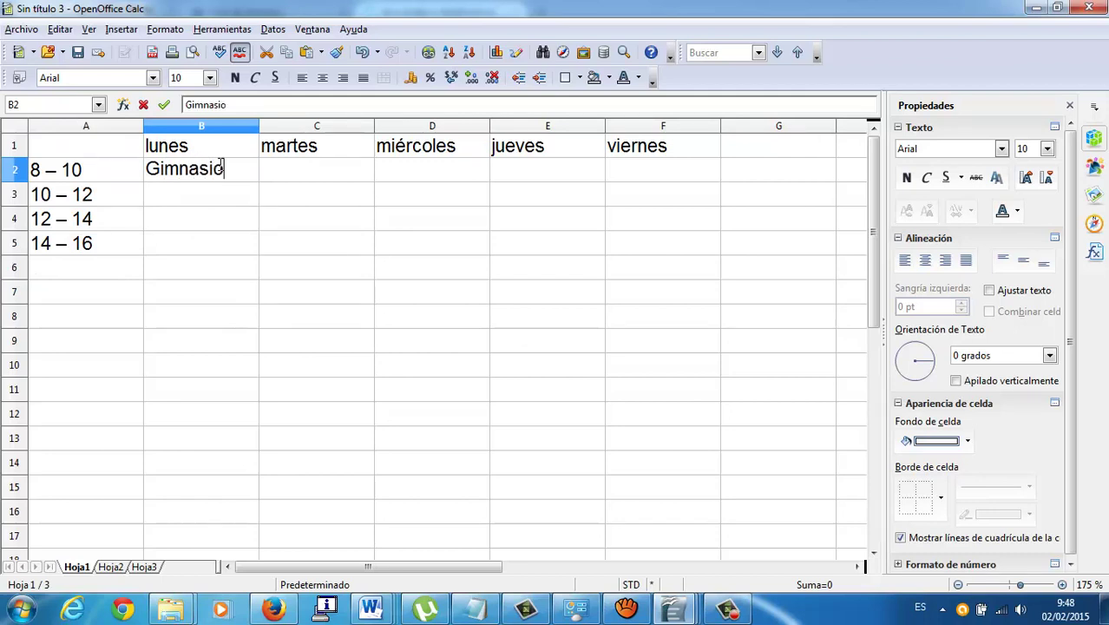
key(Tab)
click(219, 164)
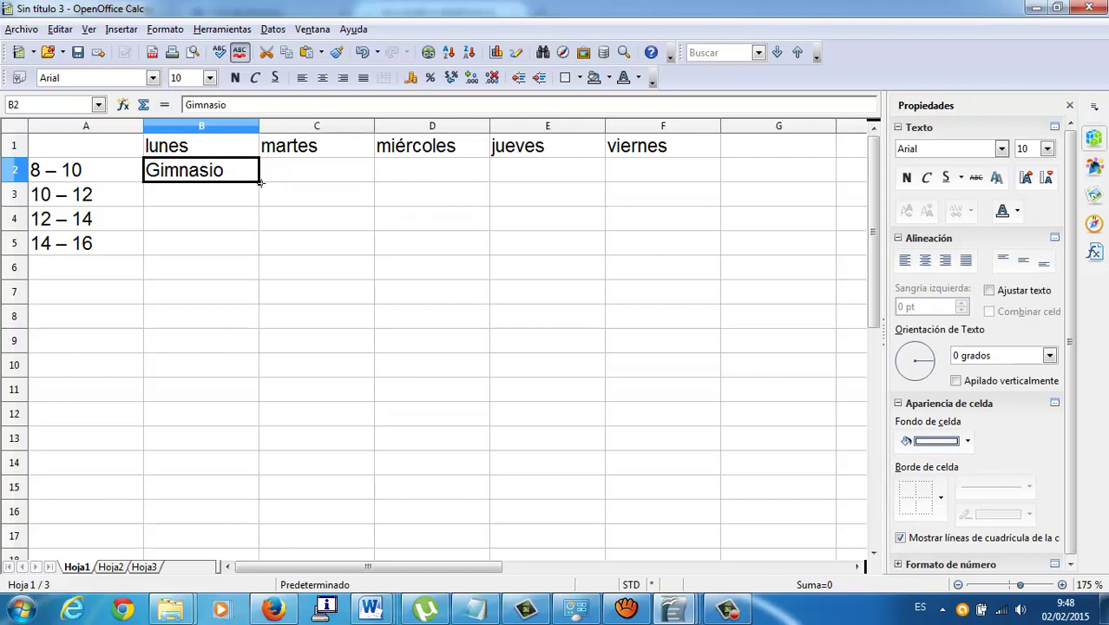
drag(364, 181, 685, 191)
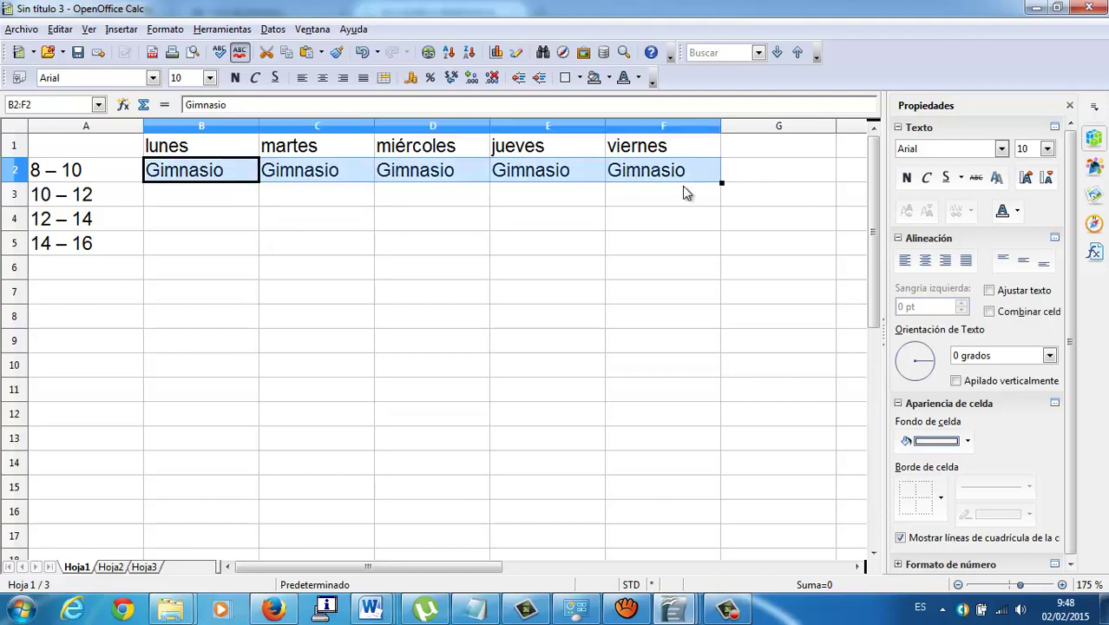
- Enter "Estudiar" in cell B3 and fill it across the 10 – 12 row to F3
click(255, 205)
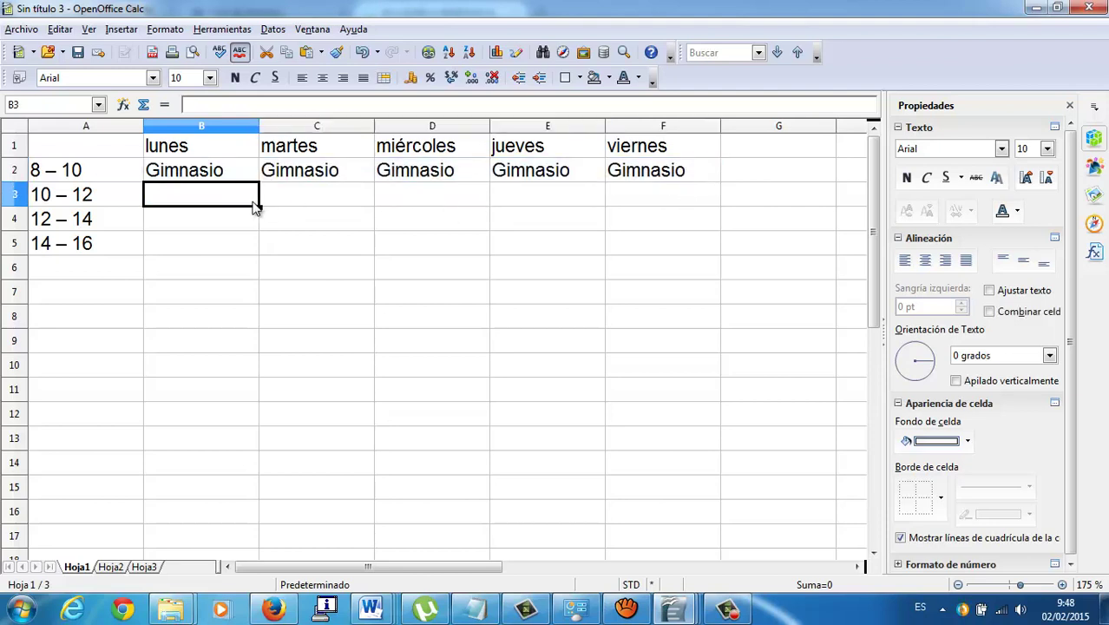
text(Estudiar)
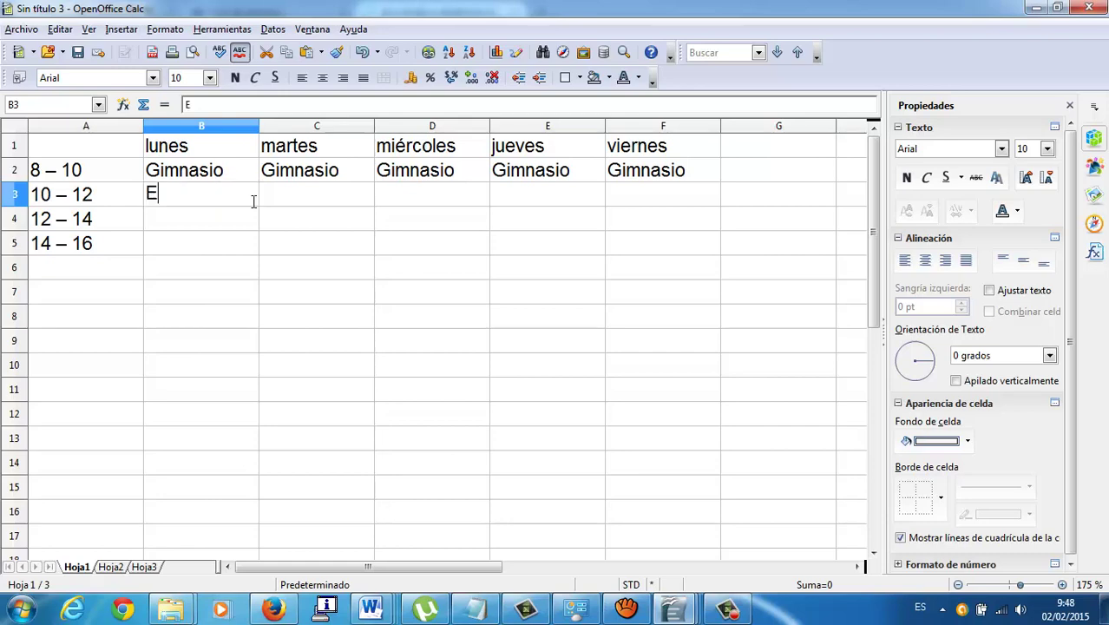
key(Return)
click(231, 193)
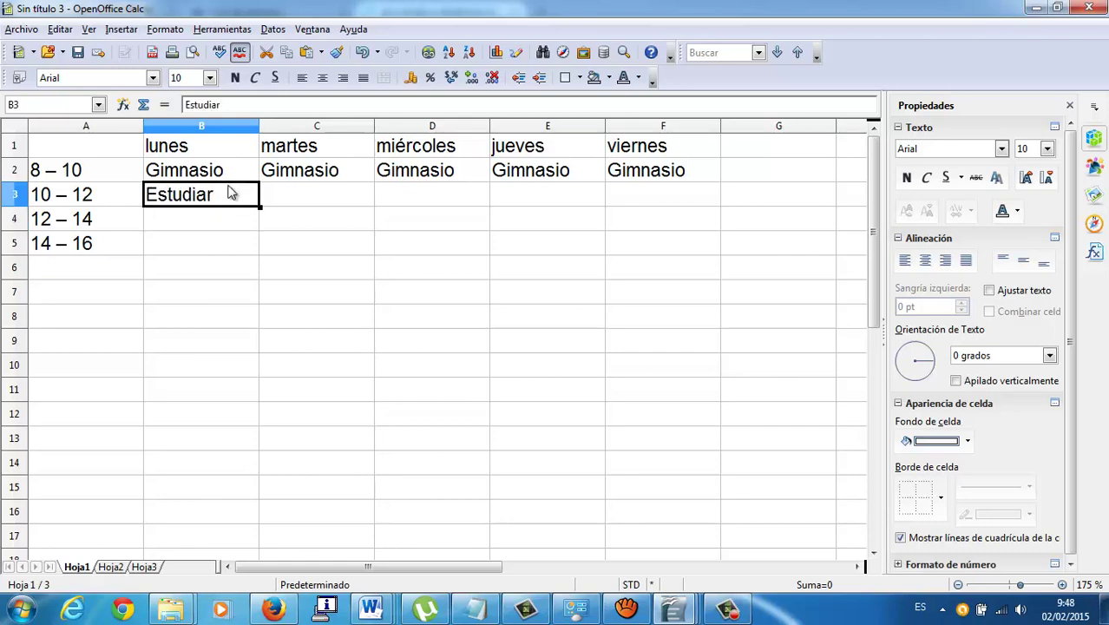
drag(258, 207, 688, 203)
- Enter "Paseo" in cell B4 and fill it across the 12 – 14 row to F4
click(234, 224)
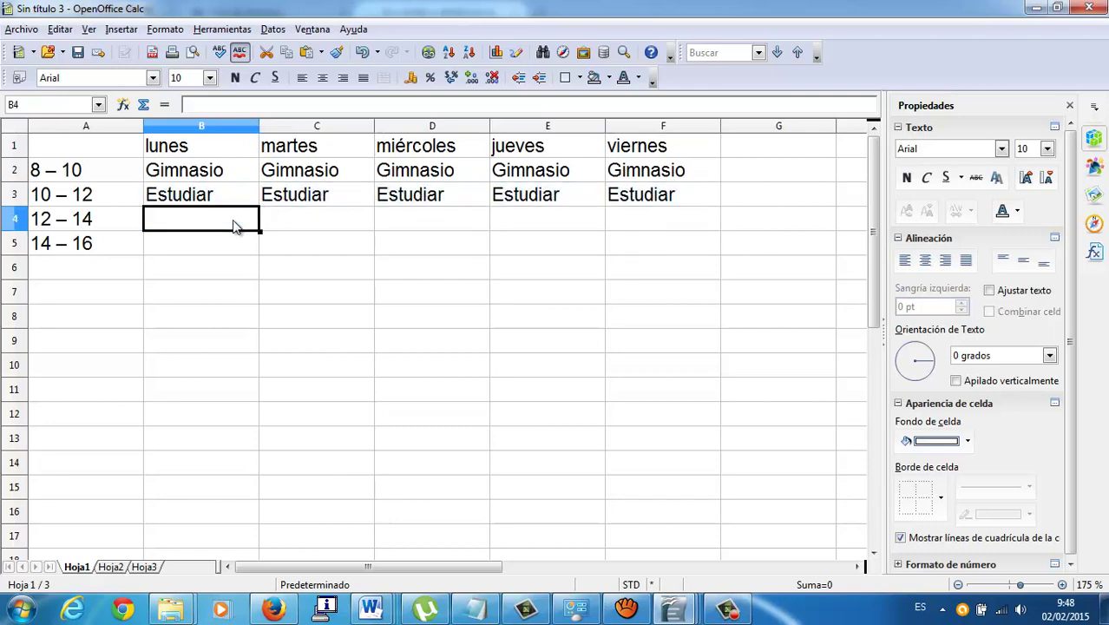
double_click(233, 219)
text(T)
key(BackSpace)
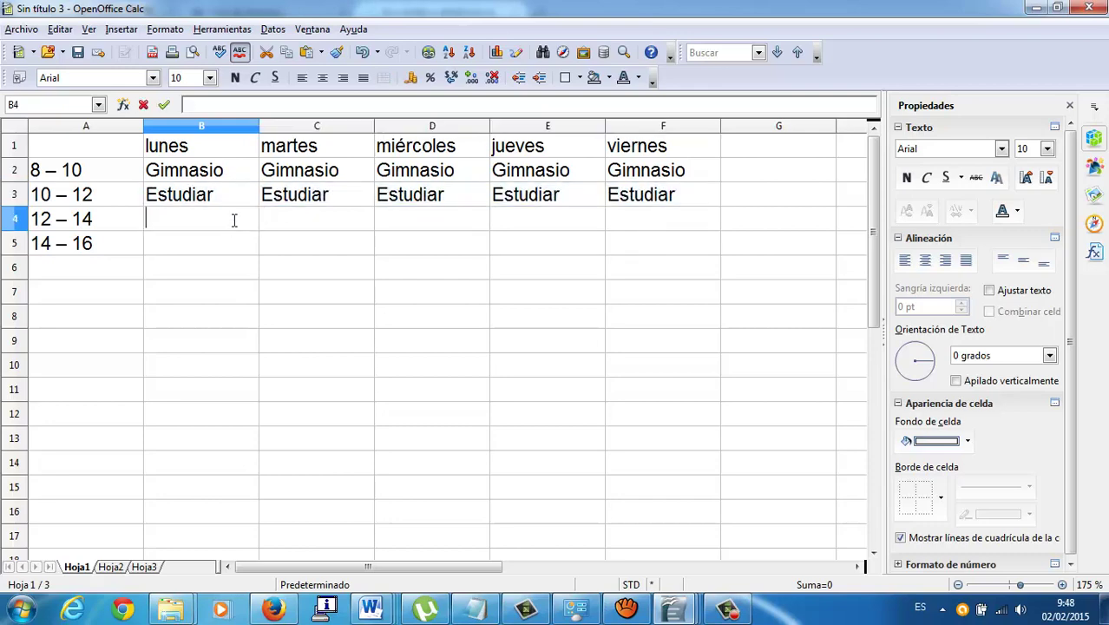
text(Paseo)
key(Return)
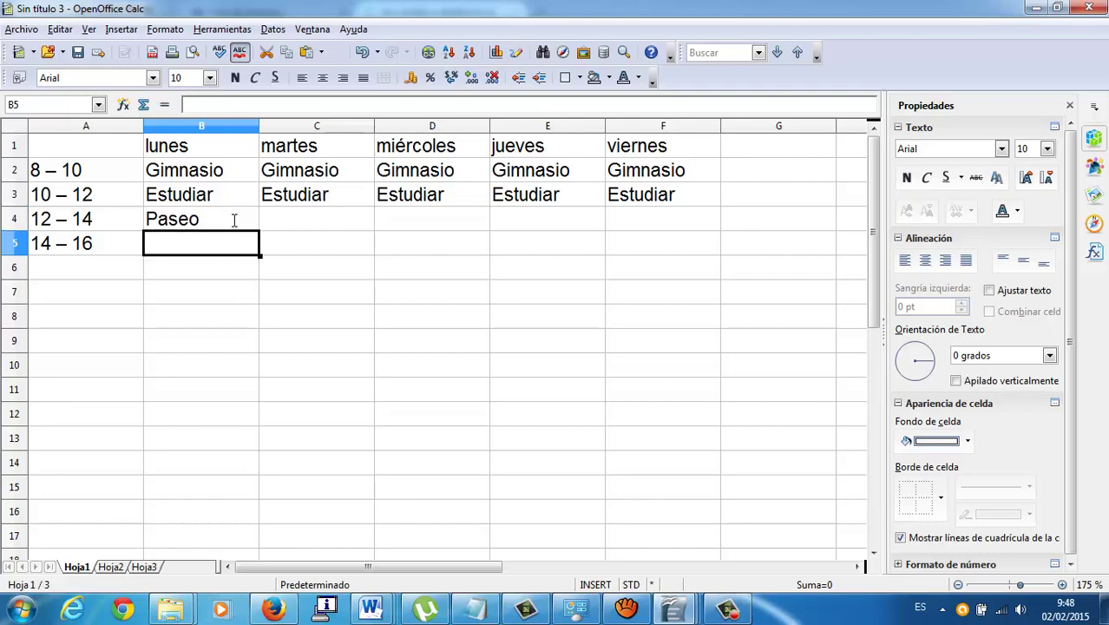
click(234, 223)
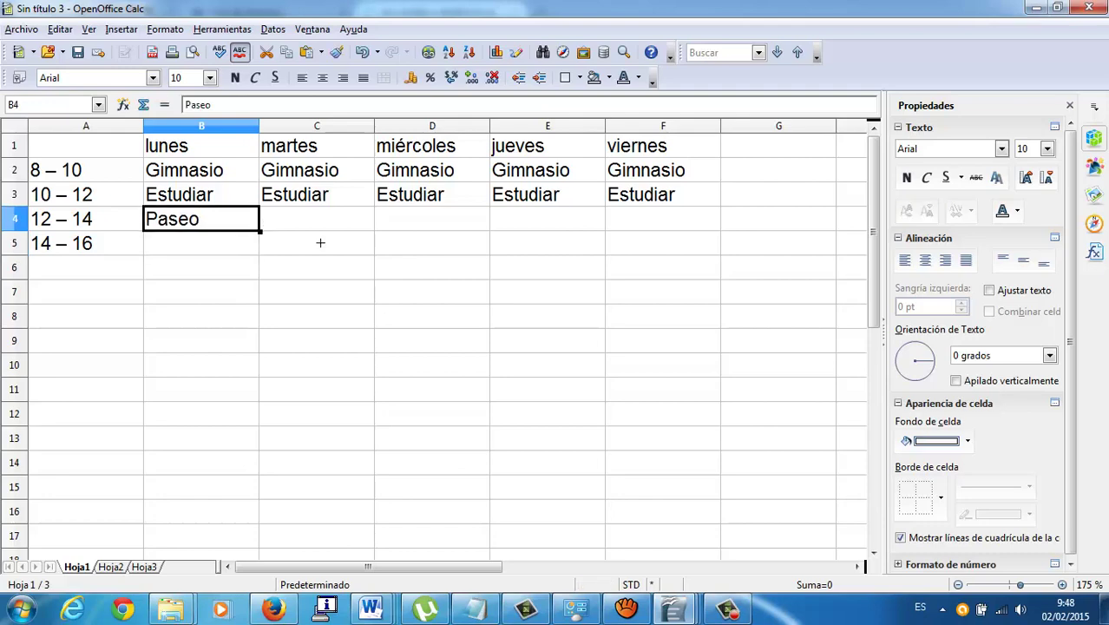
drag(320, 243, 684, 238)
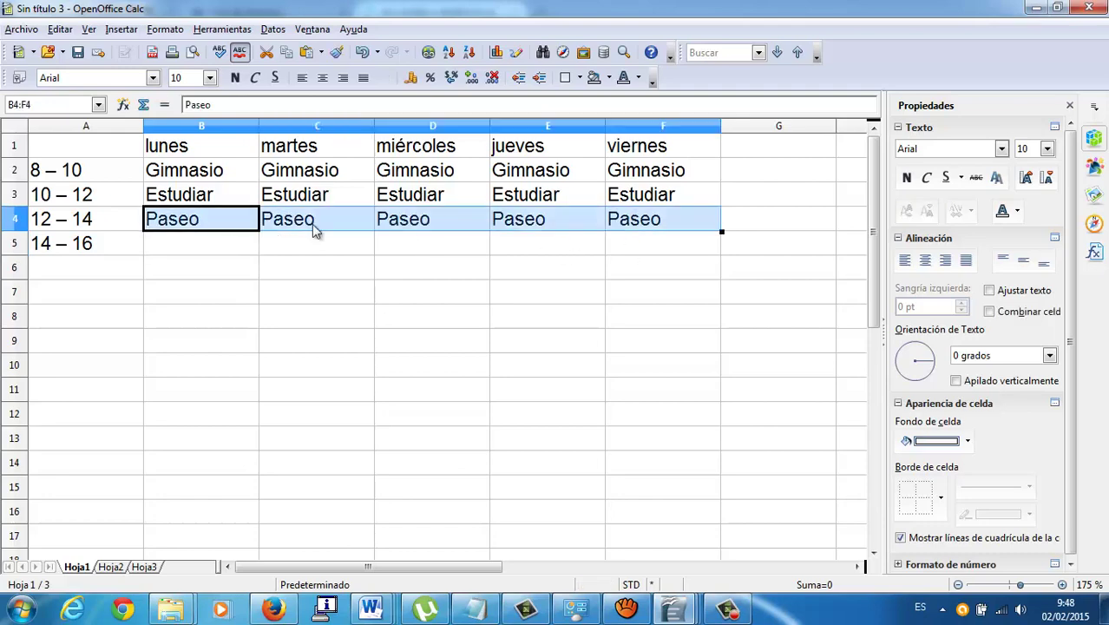
- Enter "Comer" in cell B5 and fill it across the 14 – 16 row to F5
click(233, 252)
text(Comer)
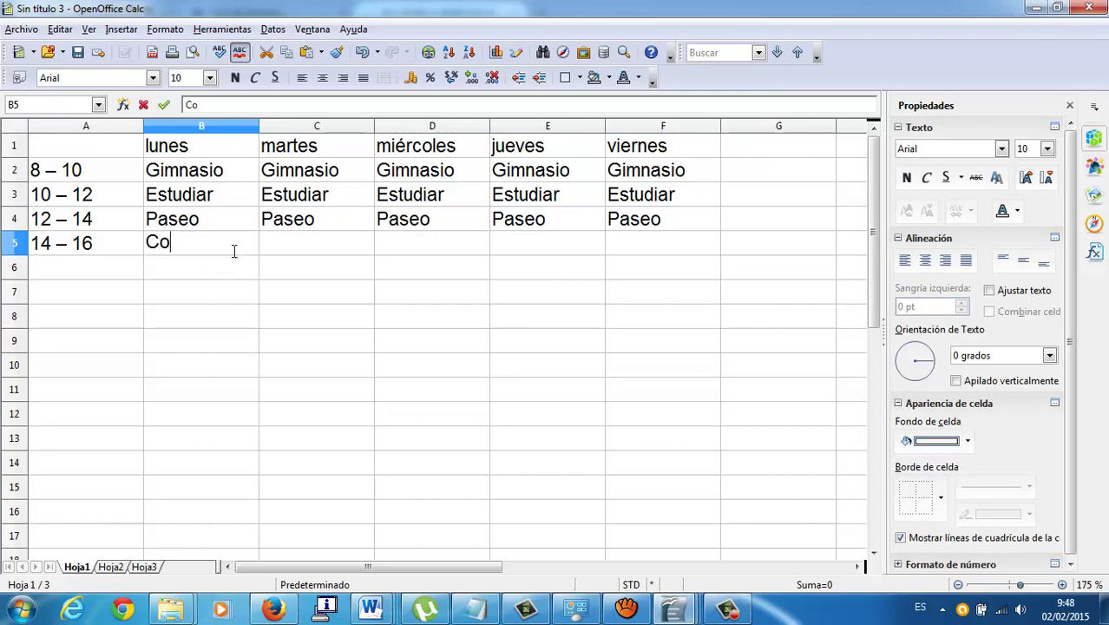
key(Return)
click(235, 252)
double_click(234, 252)
click(234, 269)
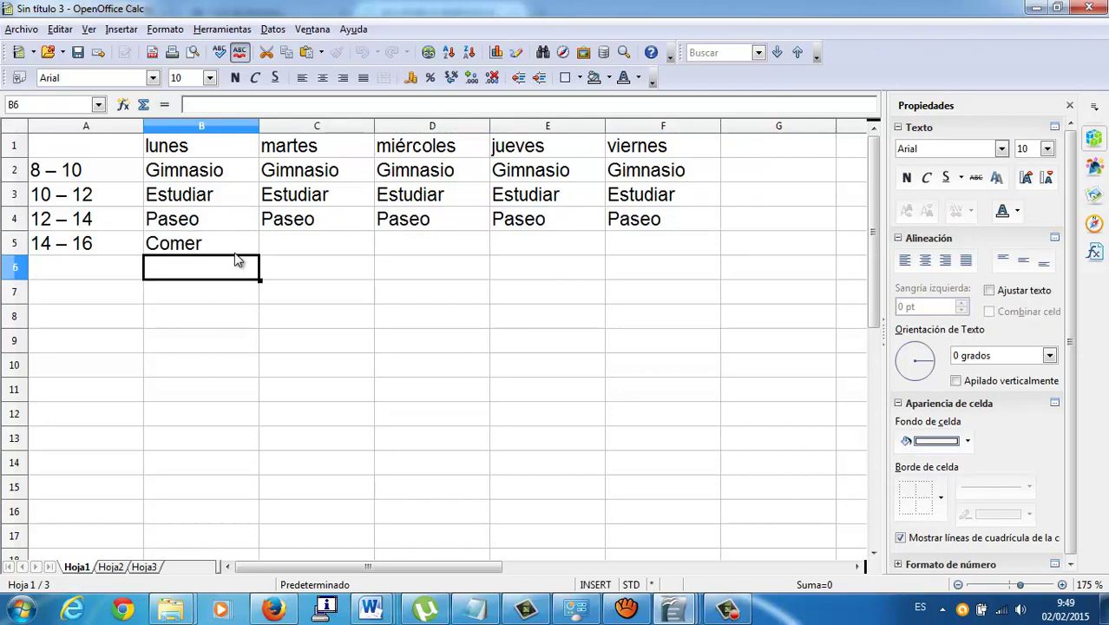
click(237, 251)
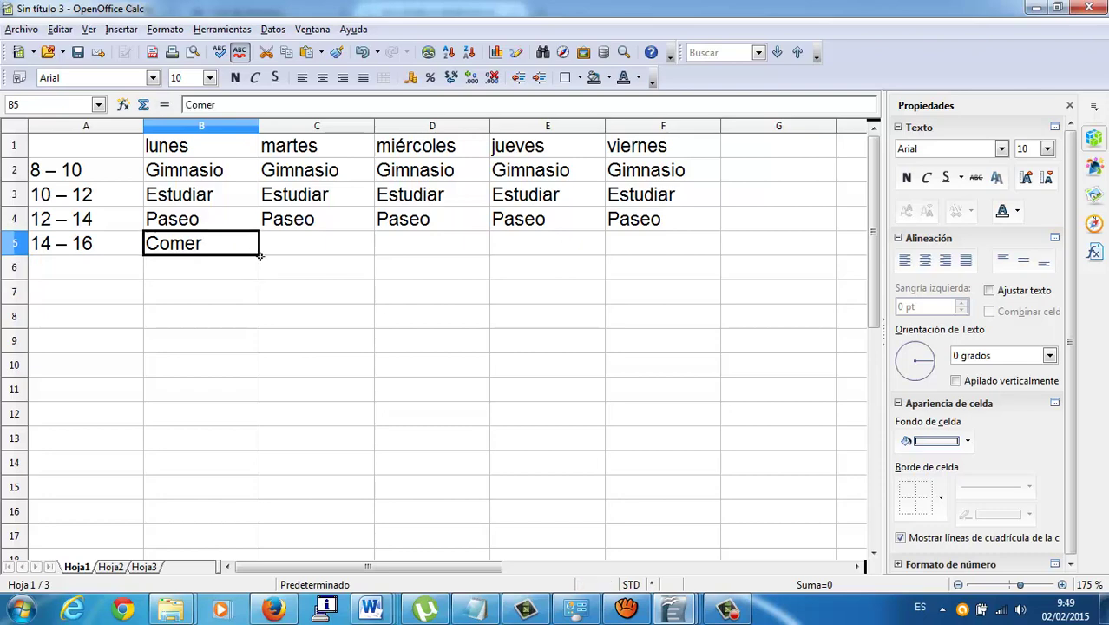
drag(260, 255, 718, 255)
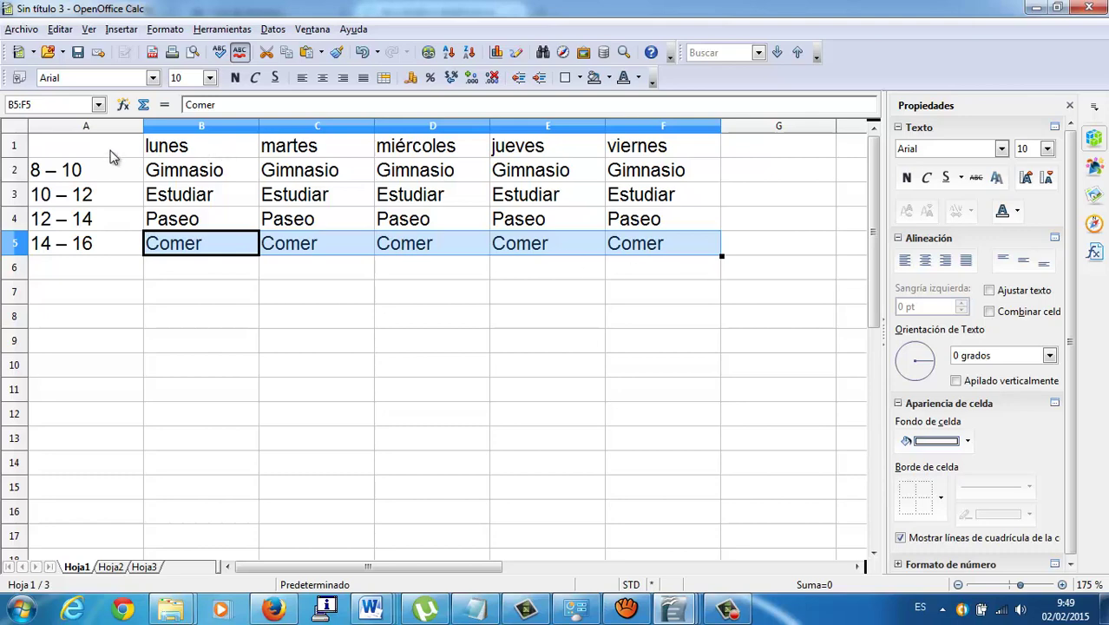
- Select the whole timetable range A1:F5 and open the AutoFormat options for it
drag(110, 156, 523, 253)
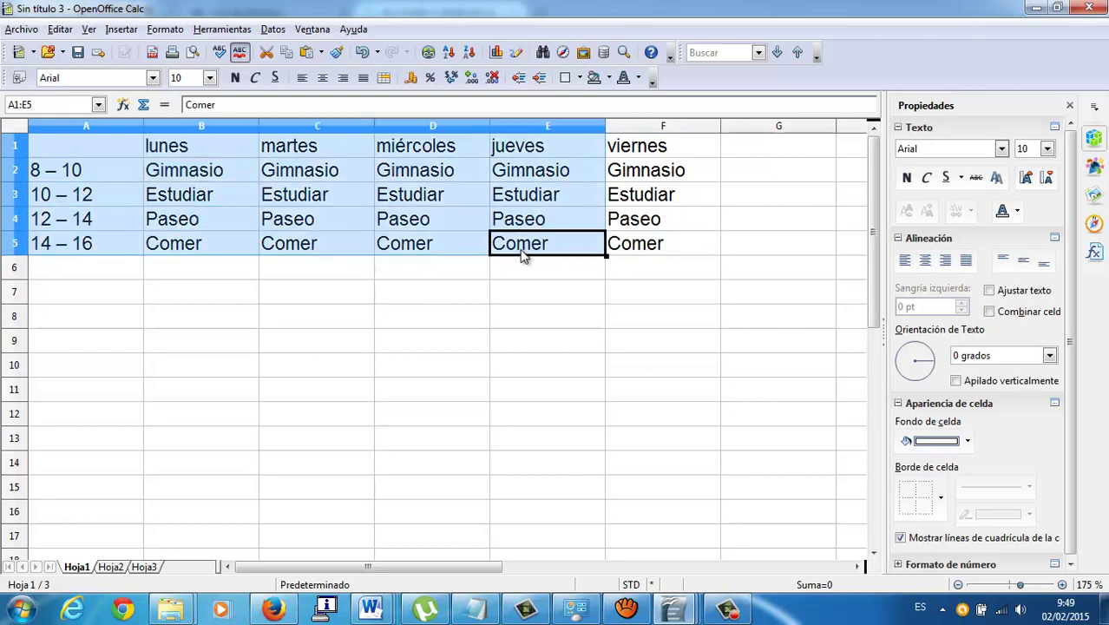
drag(609, 262, 636, 260)
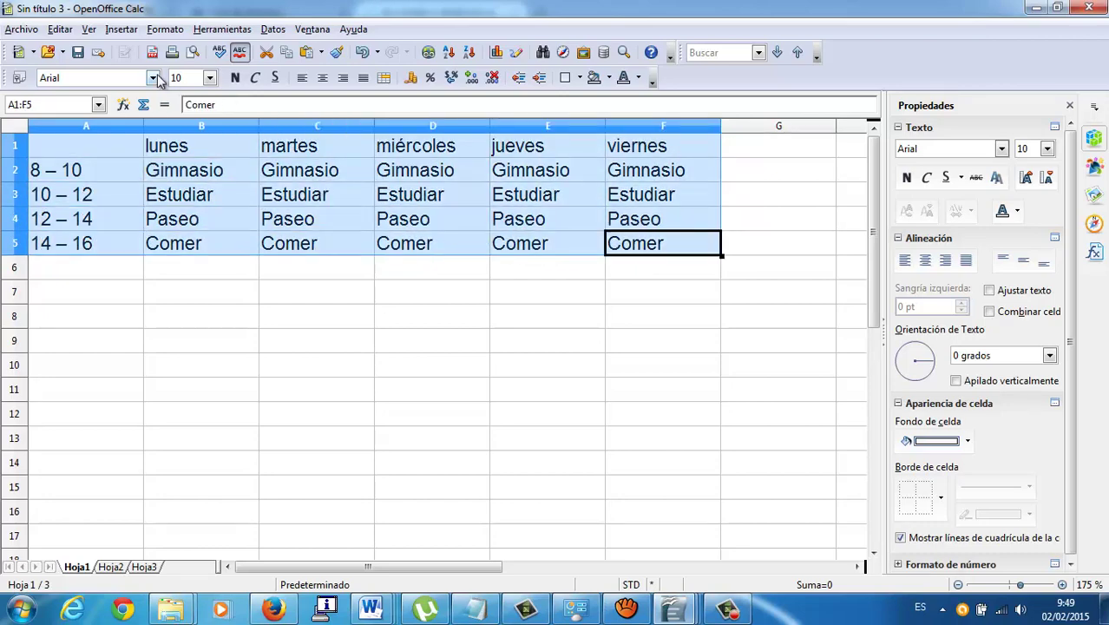
click(176, 30)
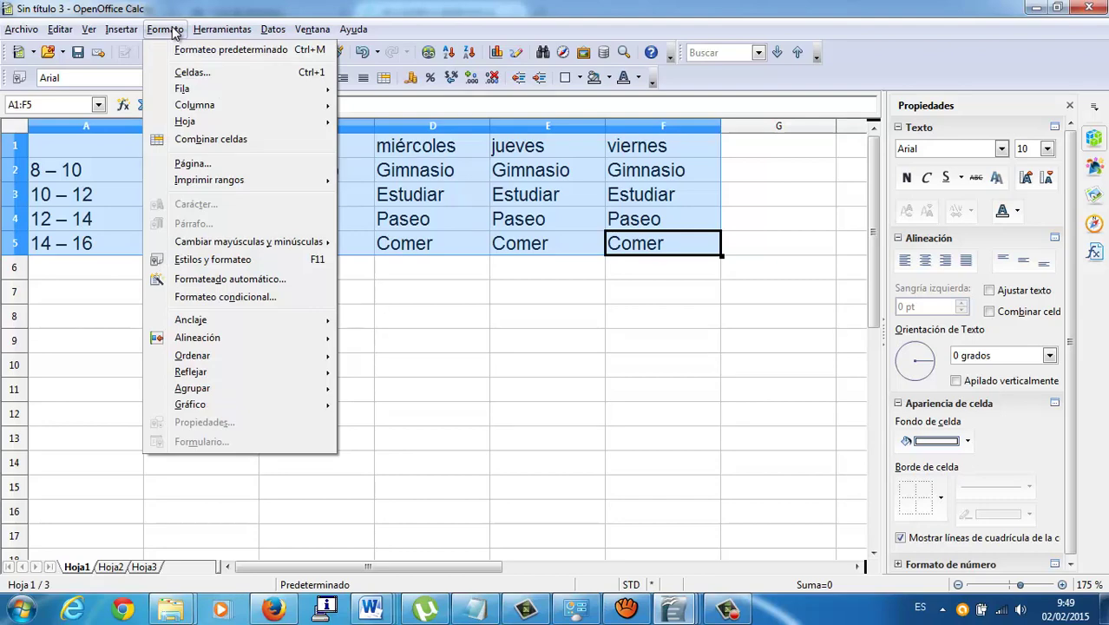
click(247, 279)
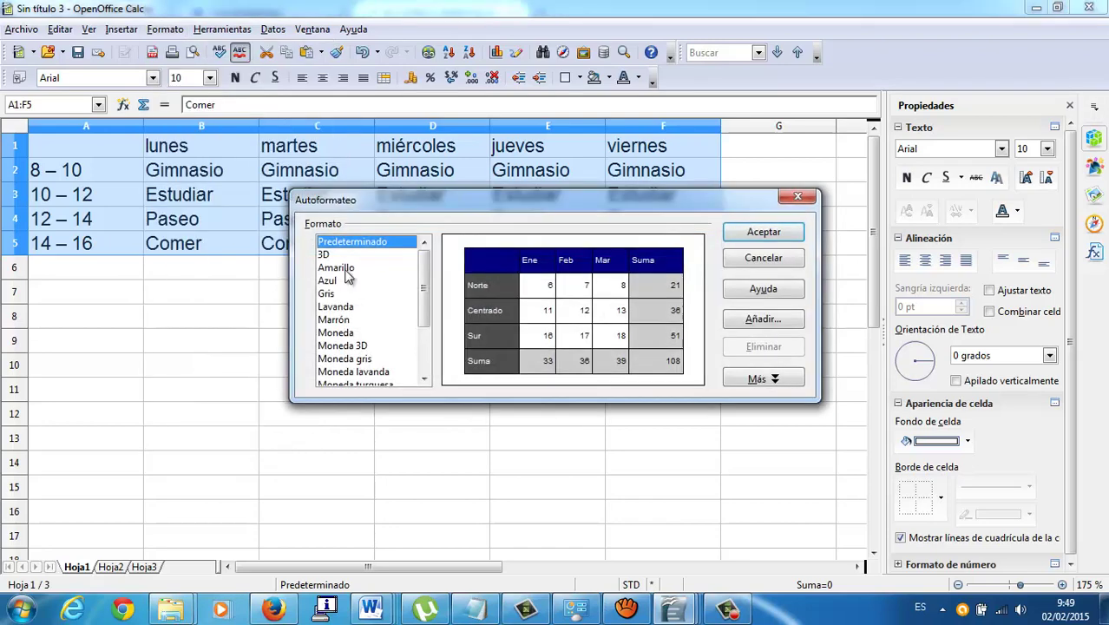
- Preview the available AutoFormat styles for the timetable, from 3D and Amarillo through to Rojo and Turquesa
click(345, 254)
click(346, 268)
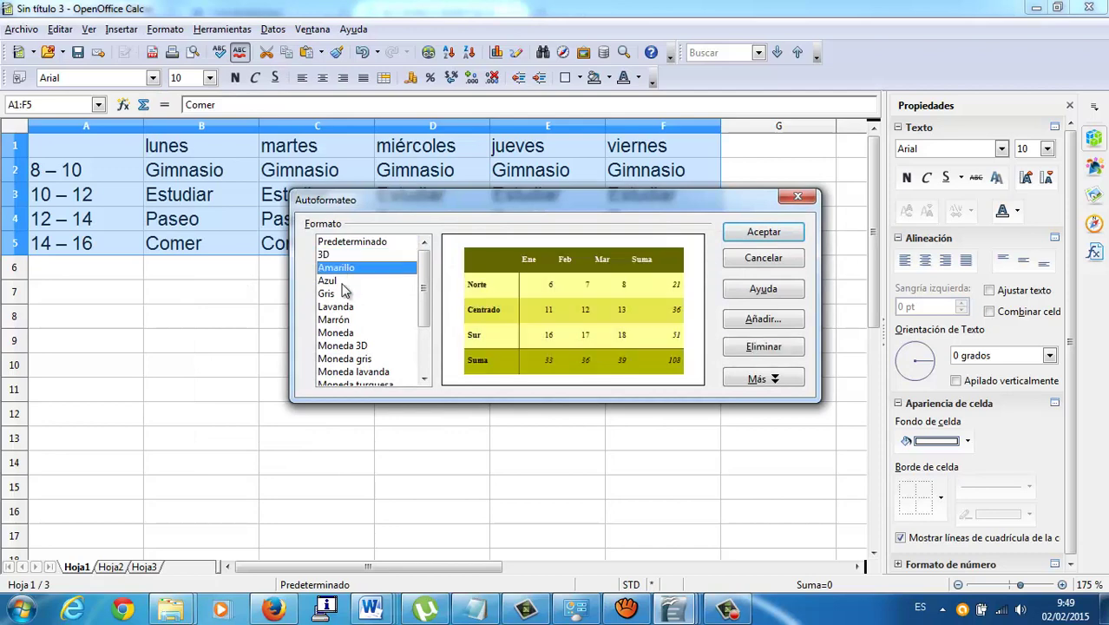
click(344, 281)
click(344, 294)
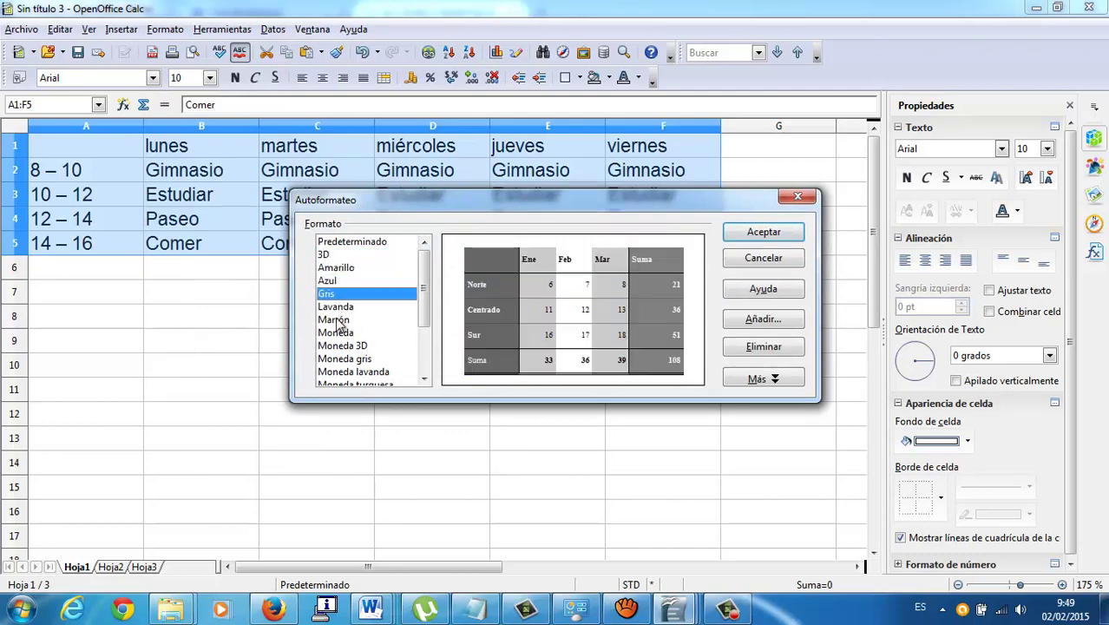
click(337, 320)
click(336, 333)
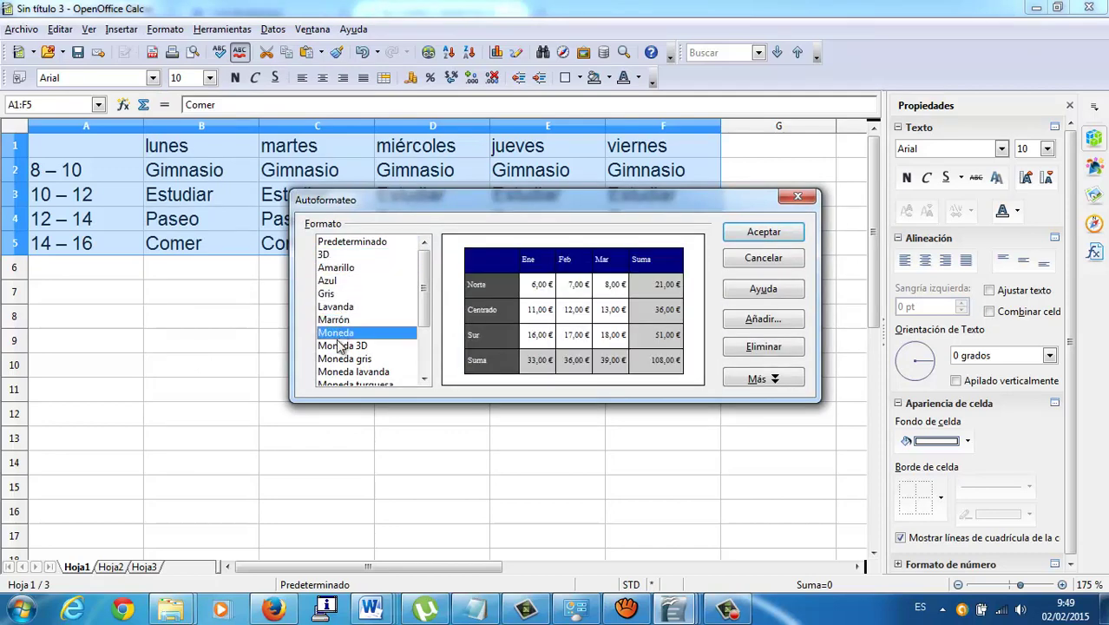
click(341, 345)
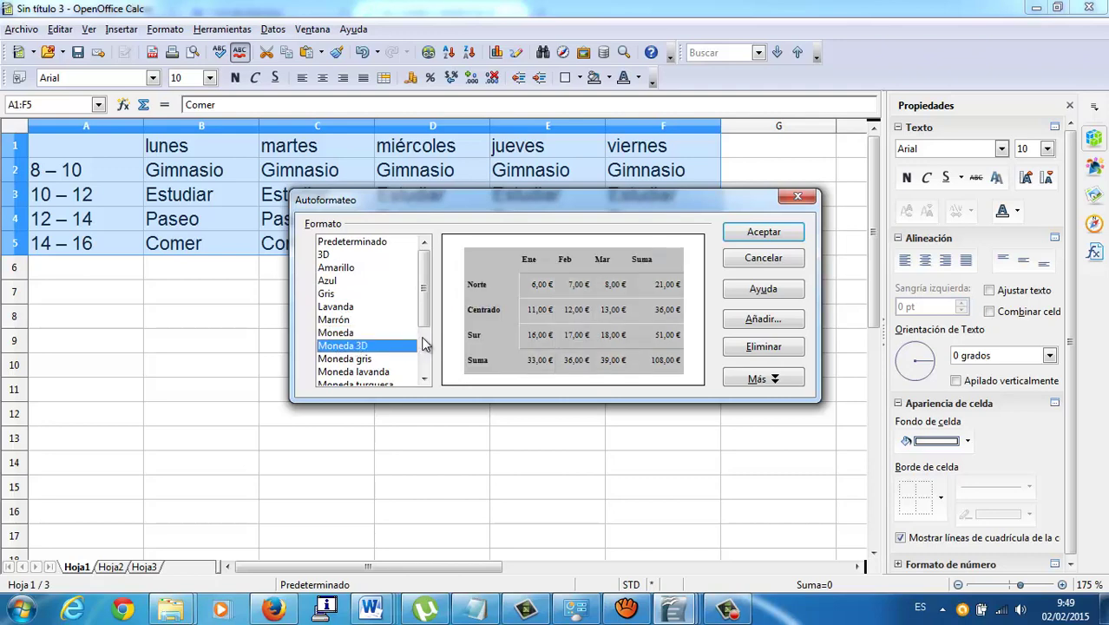
click(423, 344)
click(354, 321)
click(357, 335)
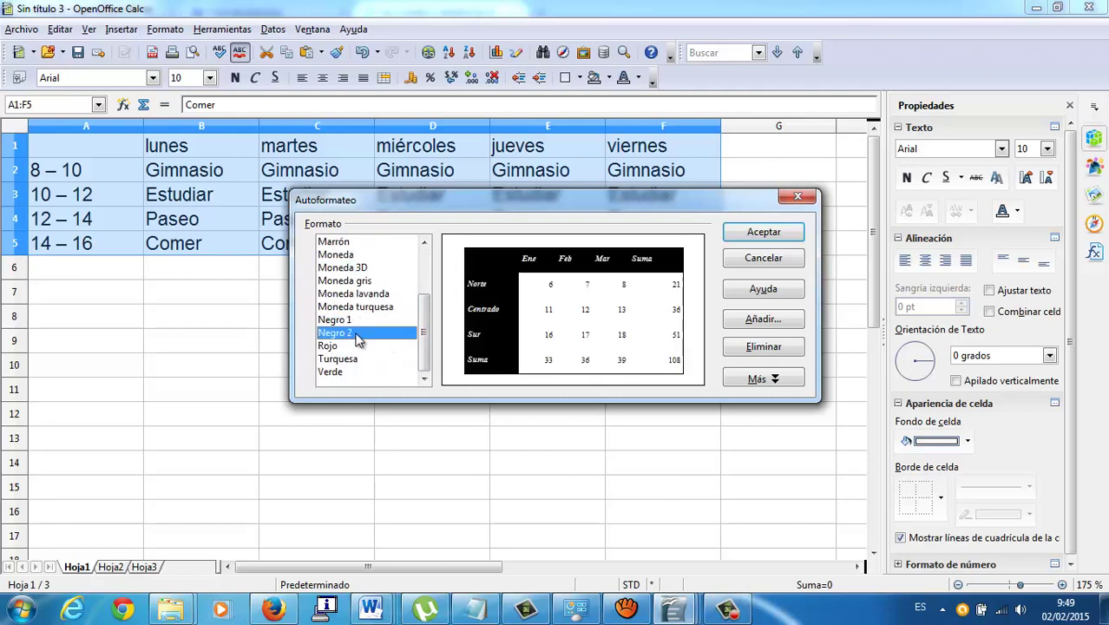
click(354, 347)
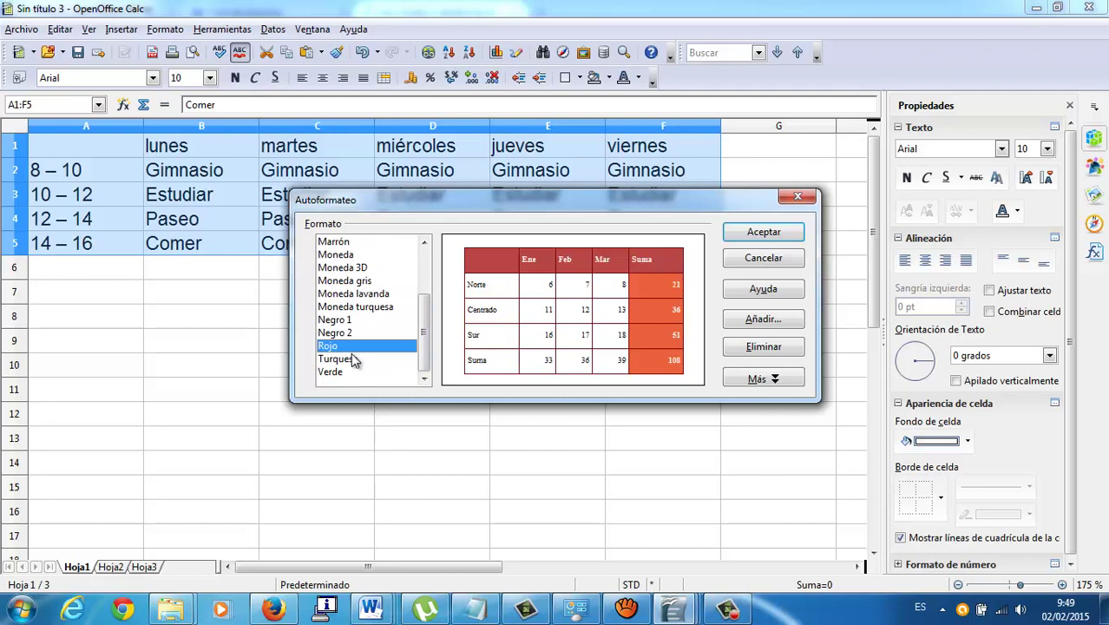
click(354, 358)
- Apply the Rojo AutoFormat style to the timetable and deselect the range
click(356, 346)
click(748, 238)
click(613, 293)
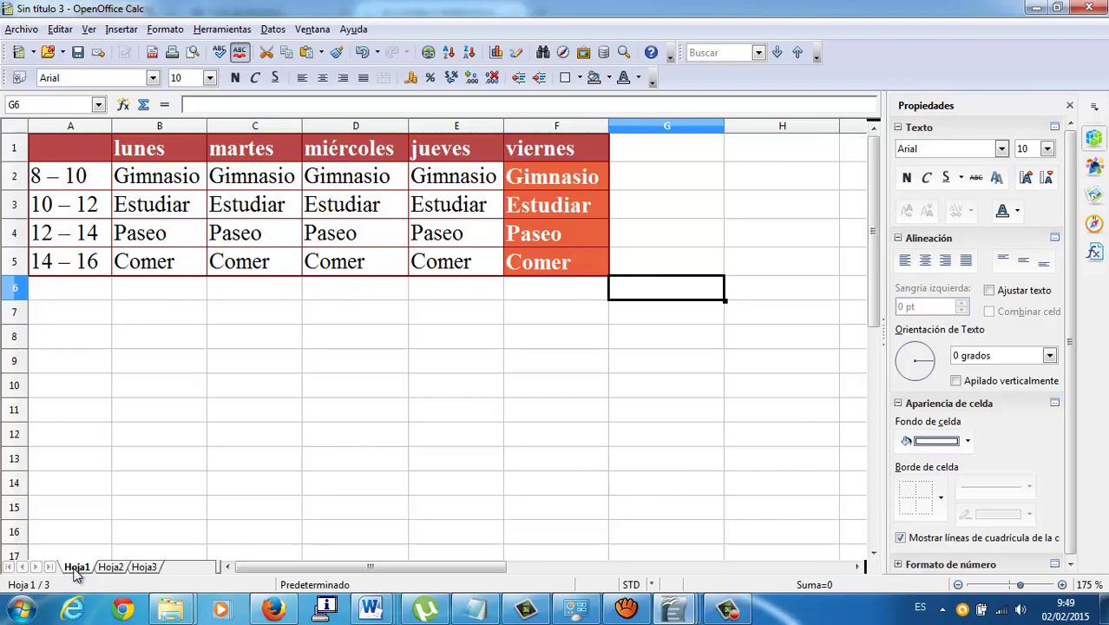
- Look through sheets Hoja2 and Hoja3, and return to the timetable on Hoja1
click(119, 568)
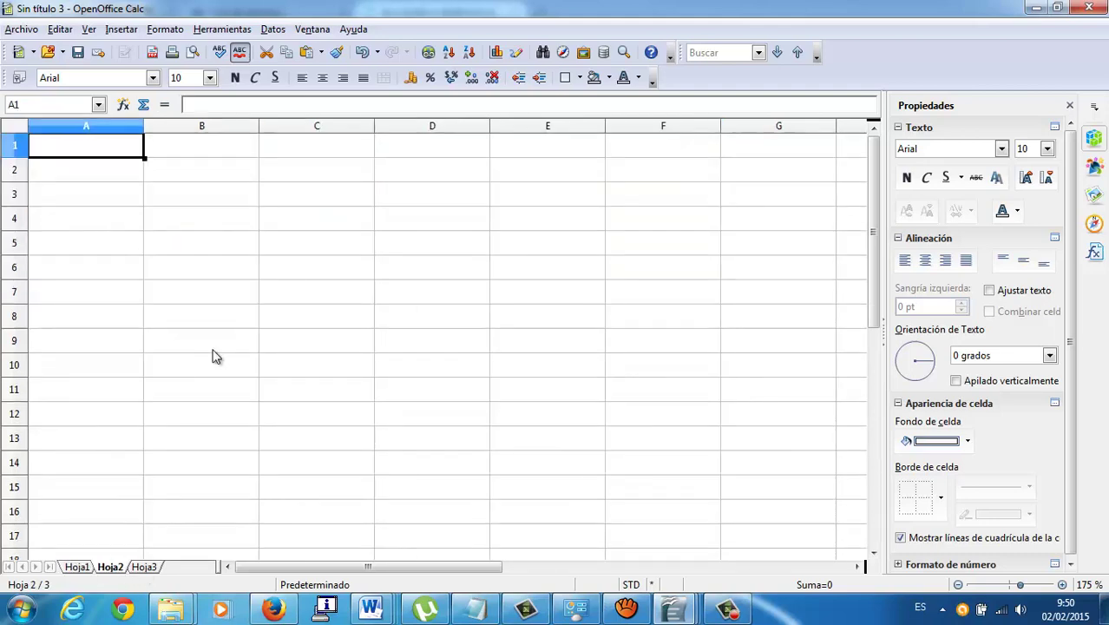
click(146, 566)
click(119, 569)
click(86, 569)
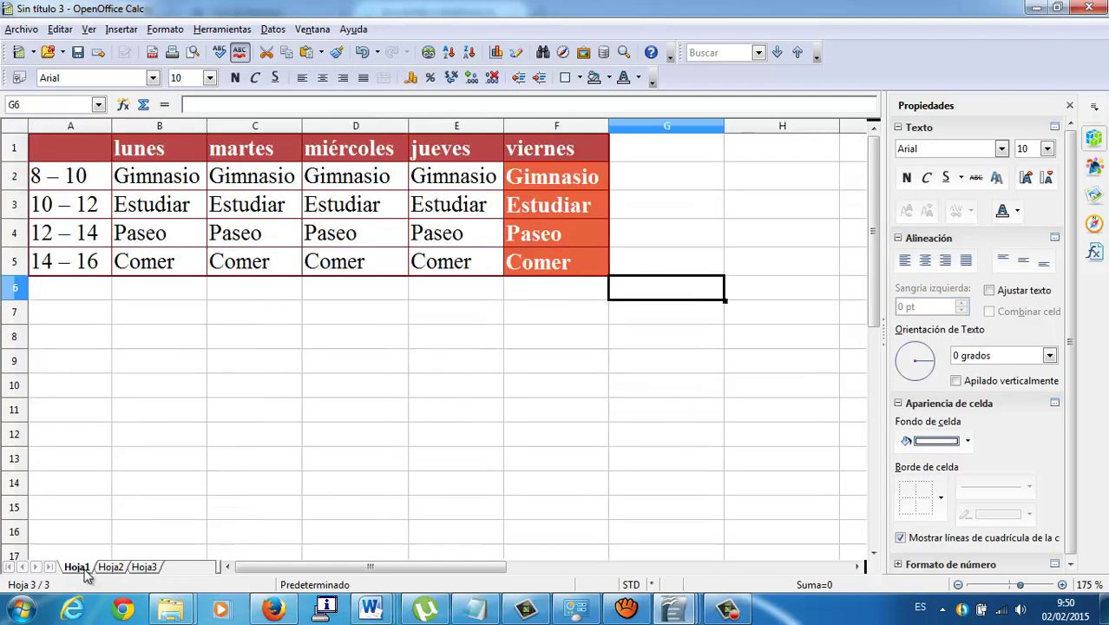
- Save the spreadsheet in the Documentos library as "hoja de calculo 1" in ODF spreadsheet (.ods) format
click(82, 62)
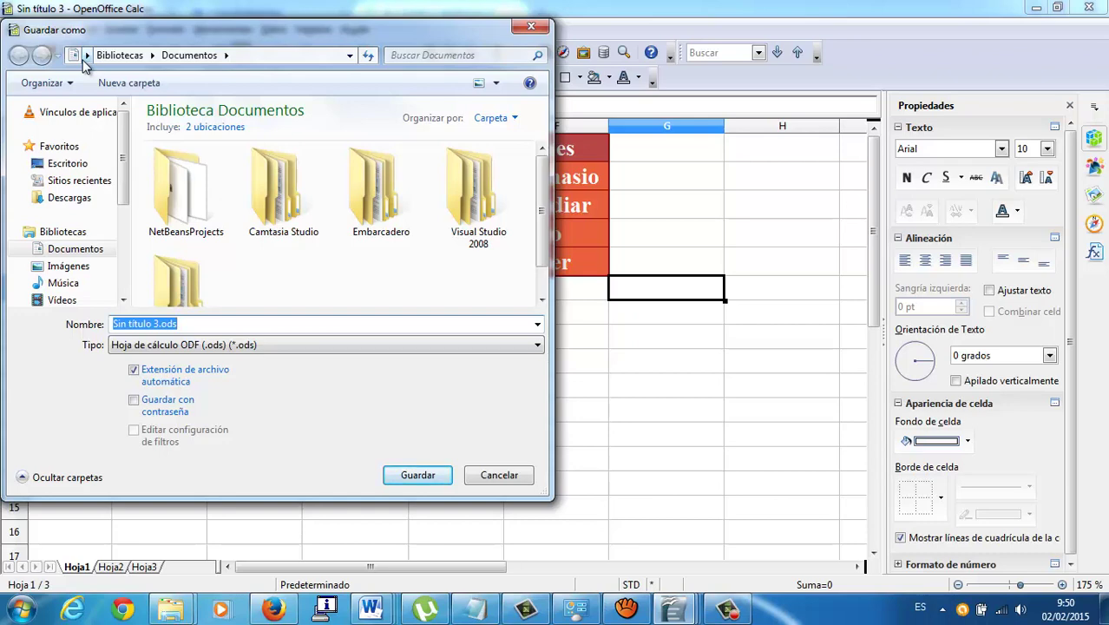
text(hoja de calculo 1)
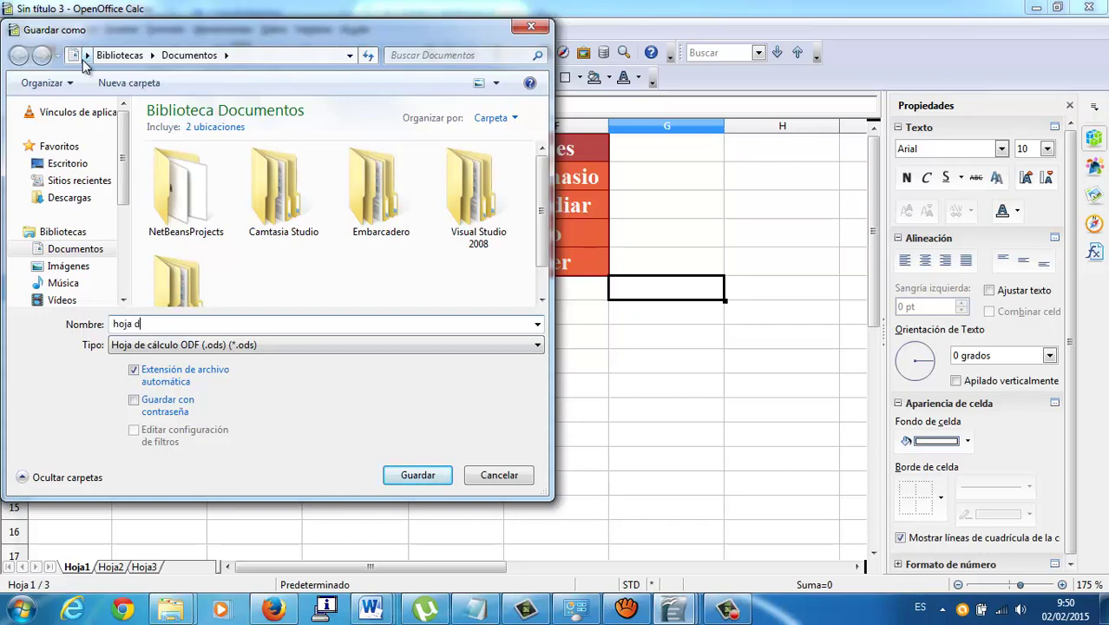
click(85, 57)
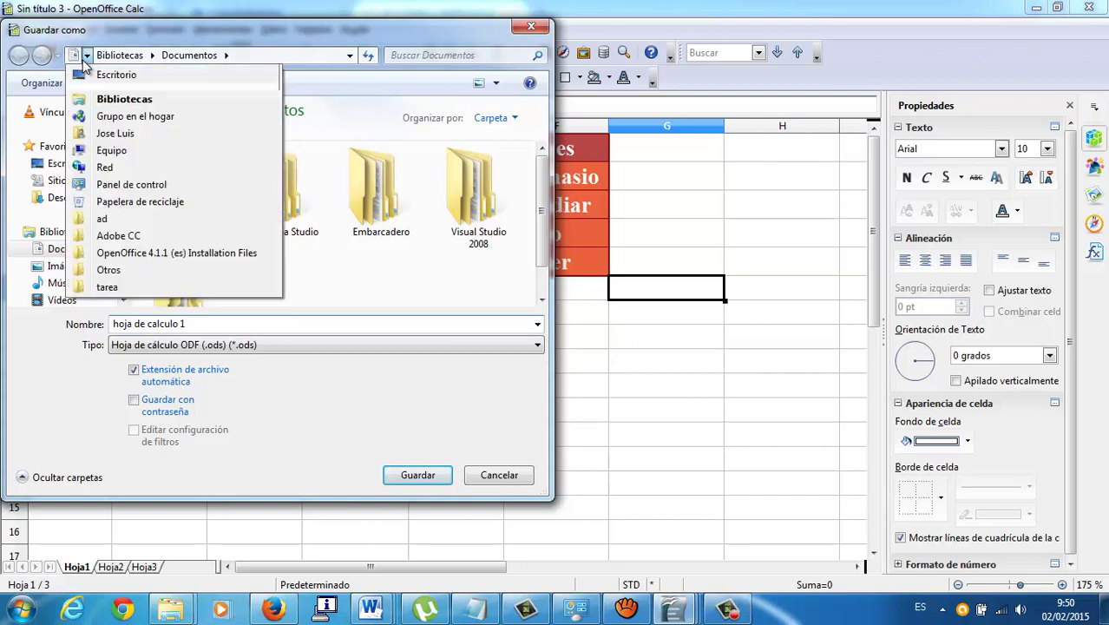
click(85, 58)
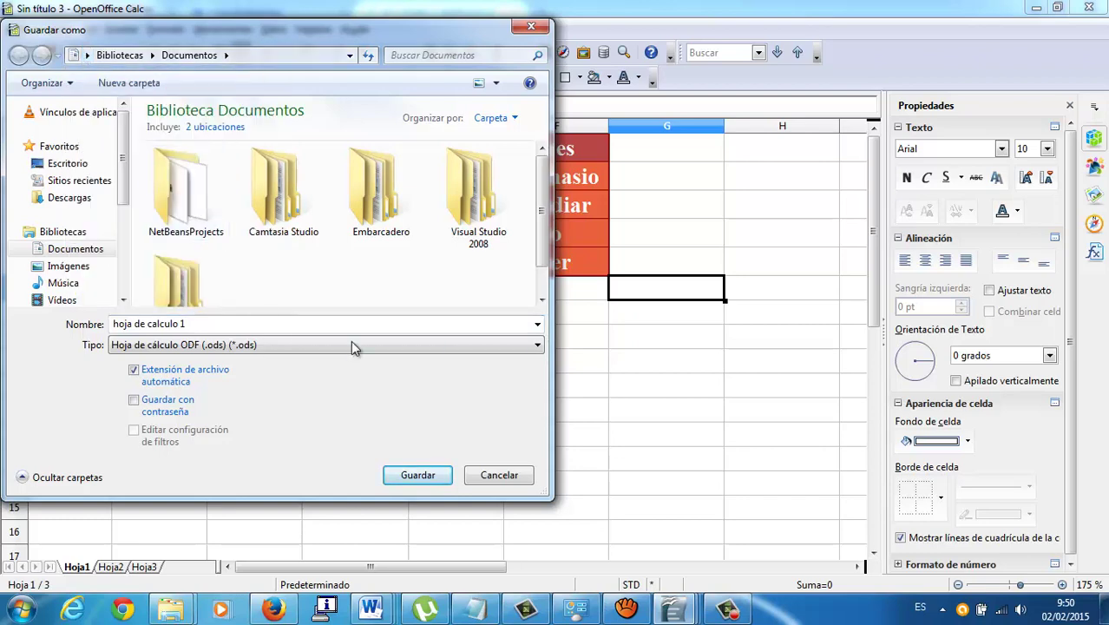
click(419, 476)
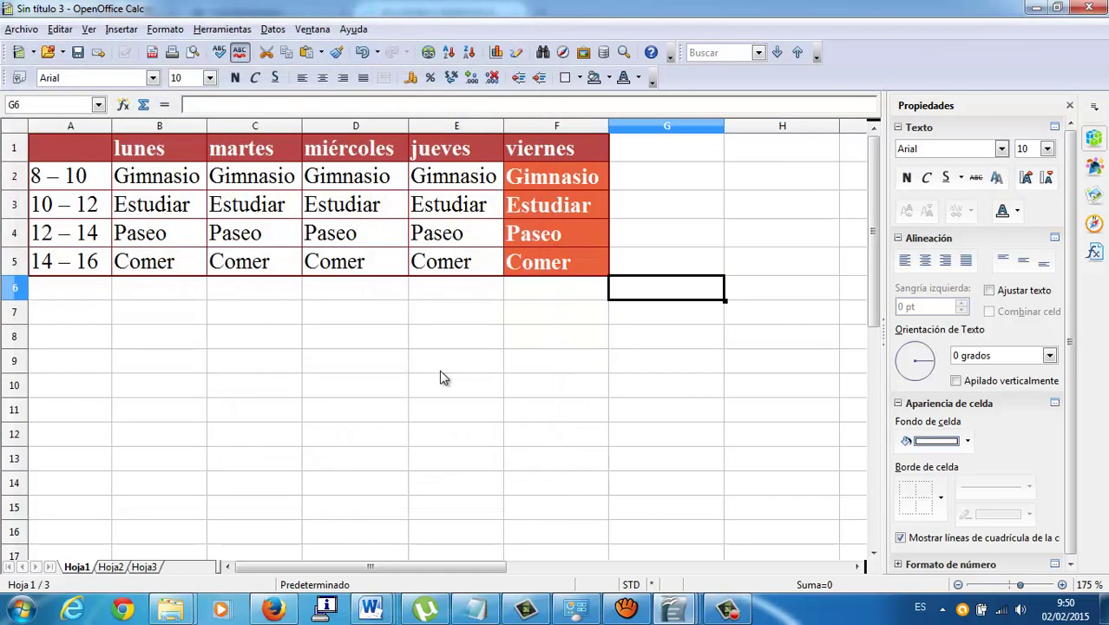
click(729, 611)
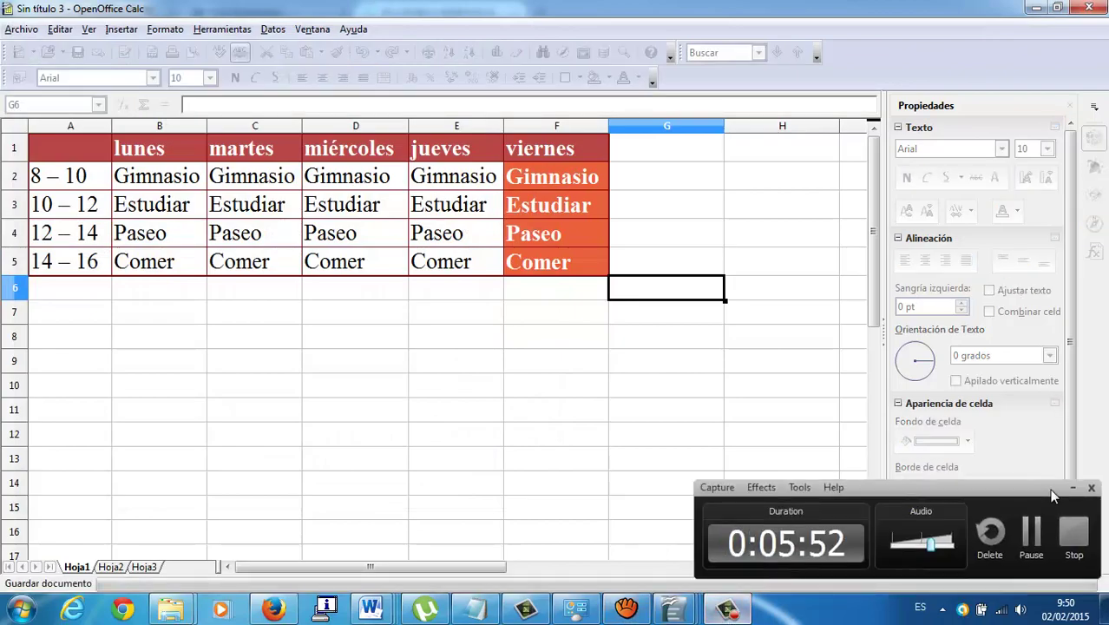